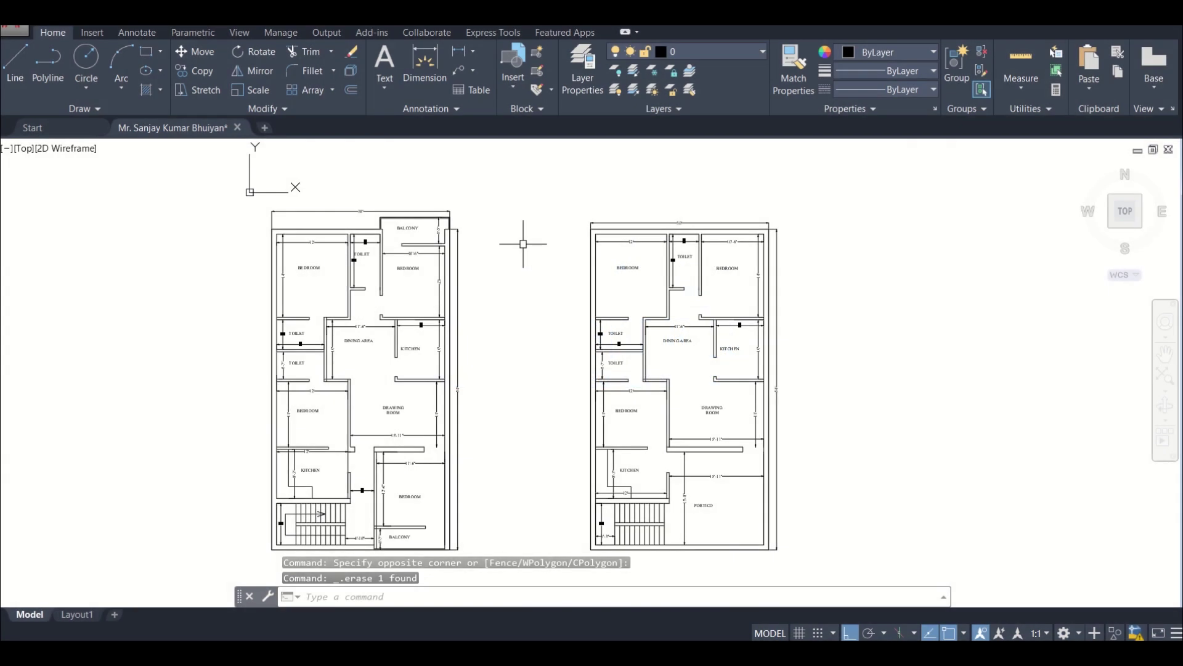
# - Draw a 10" × 10" rectangle in the gap between the two floor plans
pyautogui.scroll(-2, 523, 244)
pyautogui.moveTo(583, 237); pyautogui.dragTo(522, 264, button='middle')
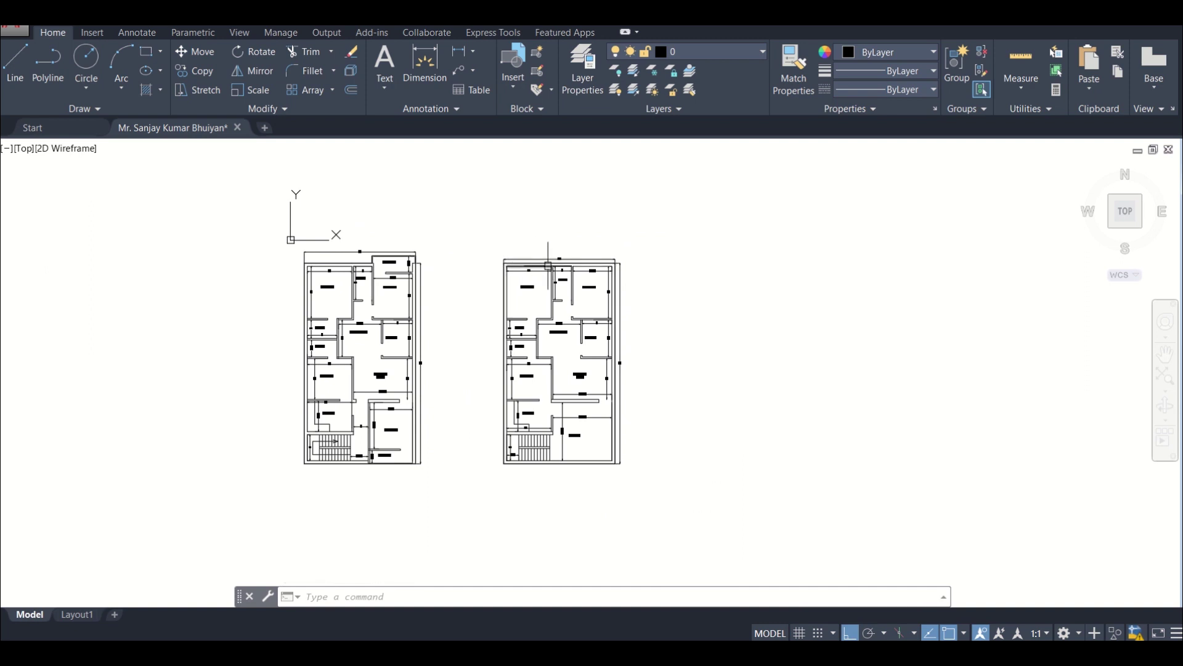
pyautogui.scroll(6, 548, 265)
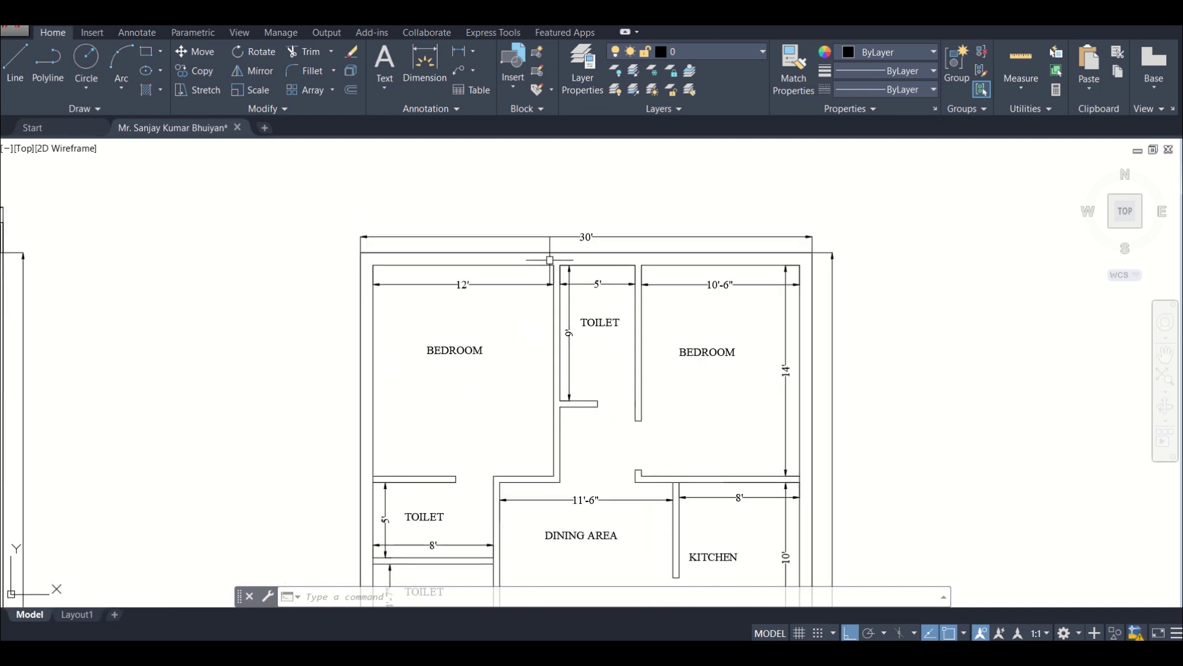
pyautogui.scroll(-3, 573, 254)
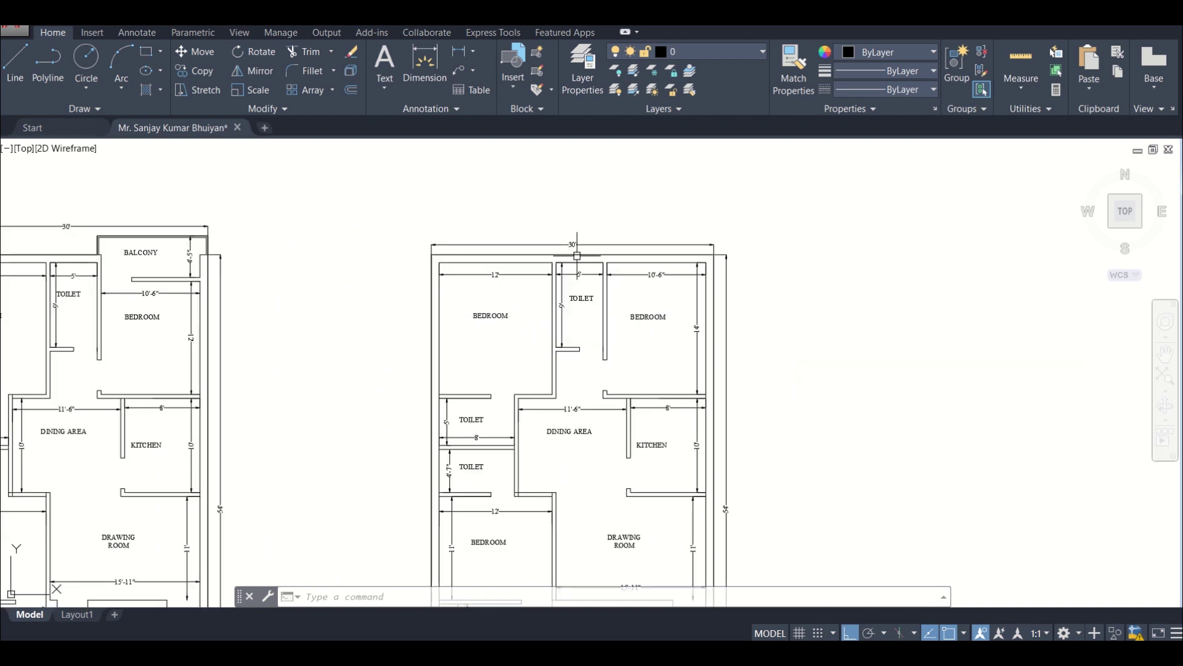
pyautogui.moveTo(726, 259)
pyautogui.mouseDown(button='middle')
pyautogui.moveTo(787, 247)
pyautogui.moveTo(795, 228)
pyautogui.mouseUp(button='middle')
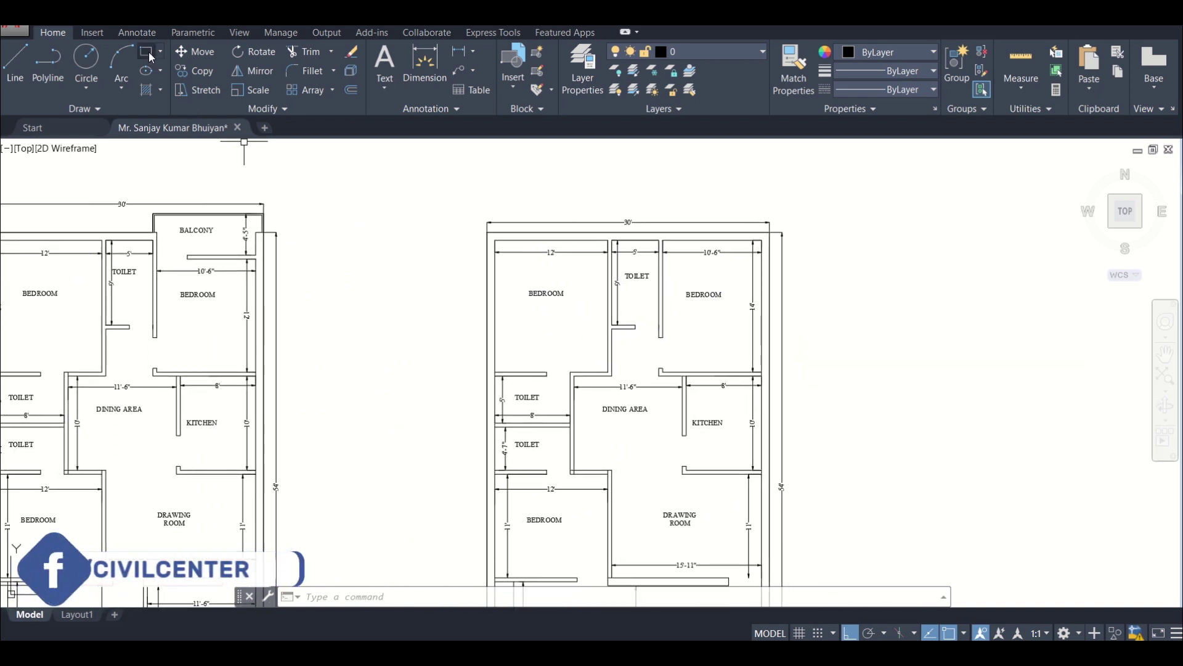
pyautogui.click(148, 54)
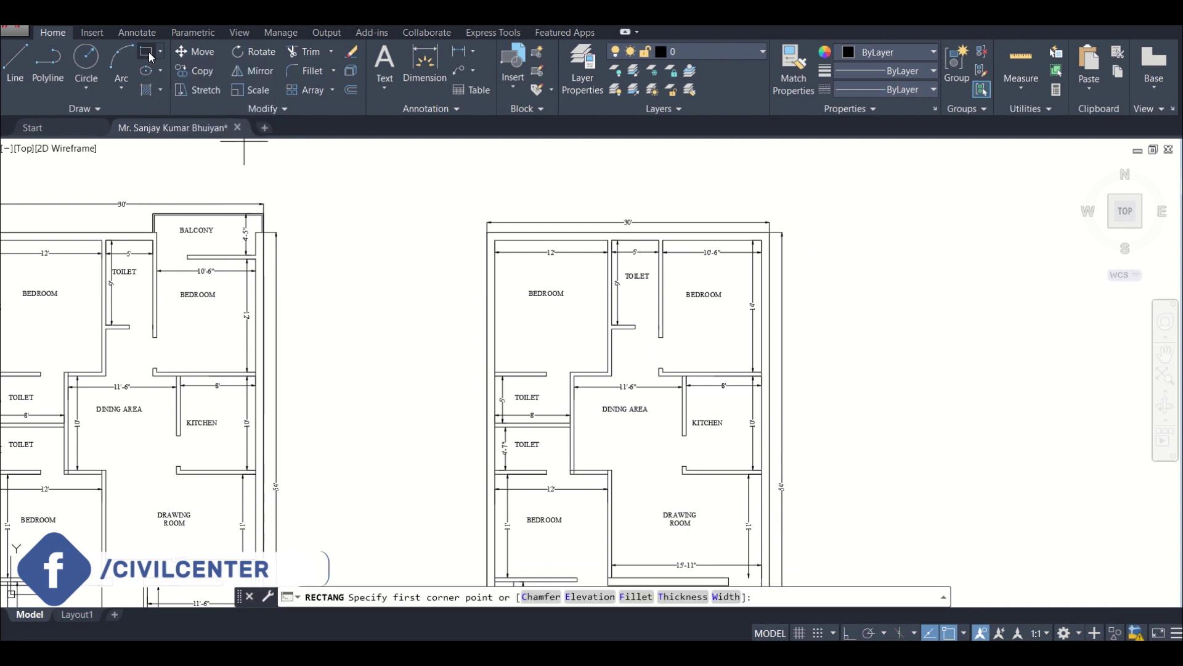
pyautogui.click(402, 278)
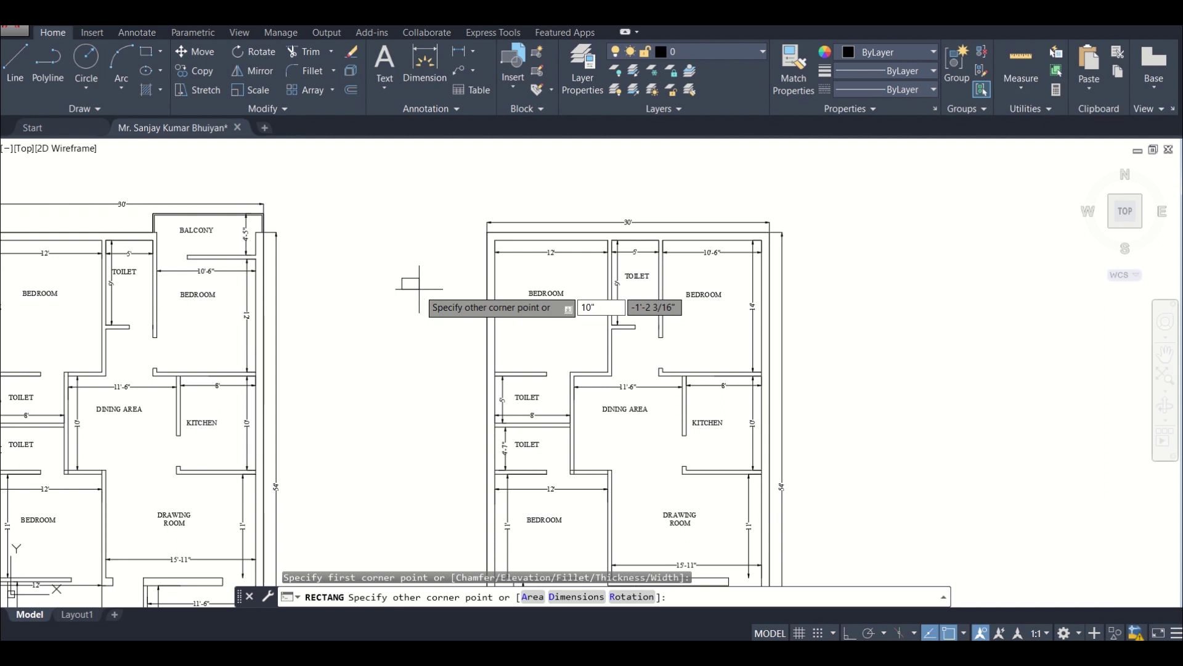
pyautogui.press('Tab')
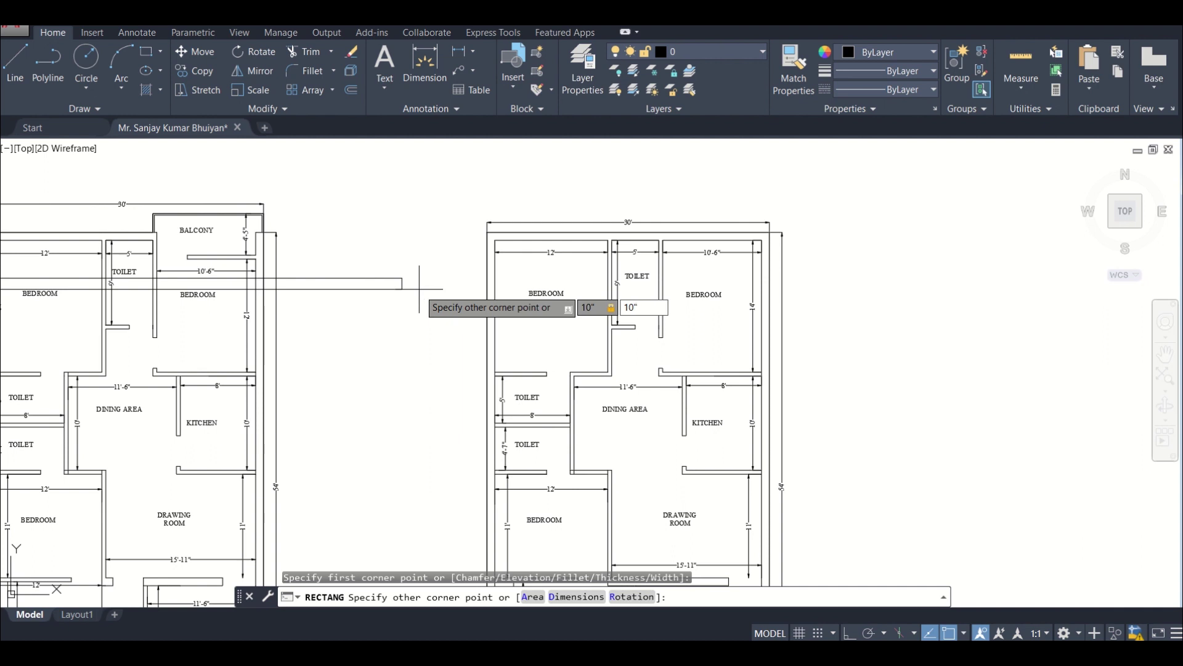
pyautogui.press('Return')
pyautogui.scroll(5, 419, 288)
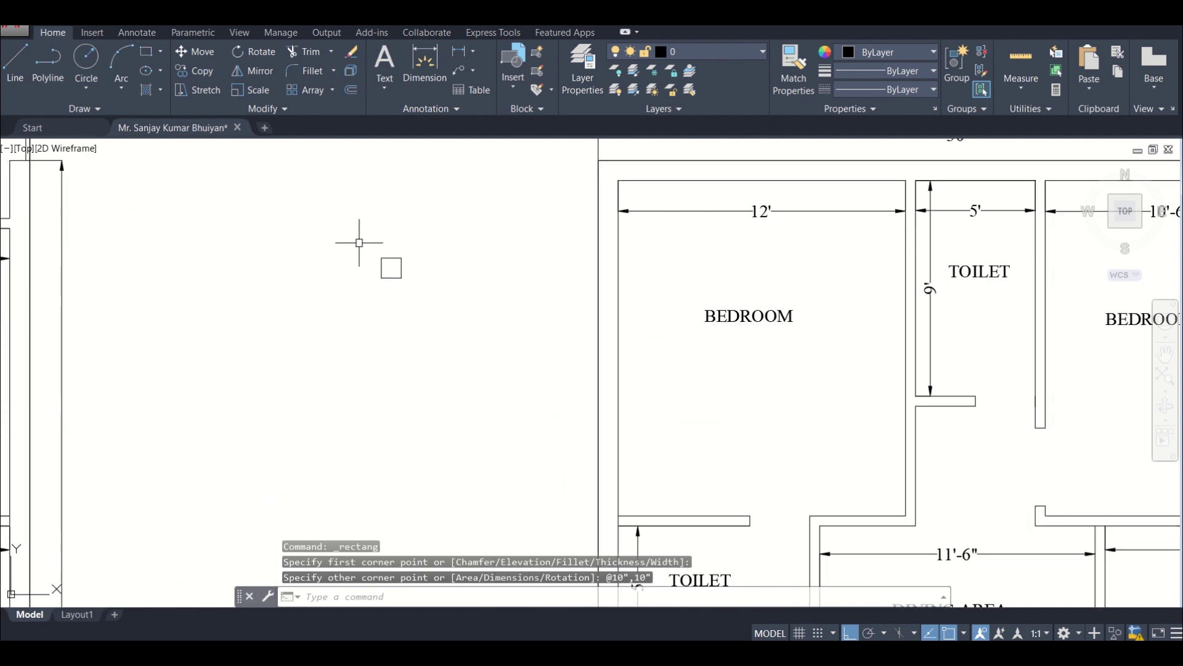
pyautogui.scroll(-2, 373, 246)
pyautogui.scroll(5, 379, 251)
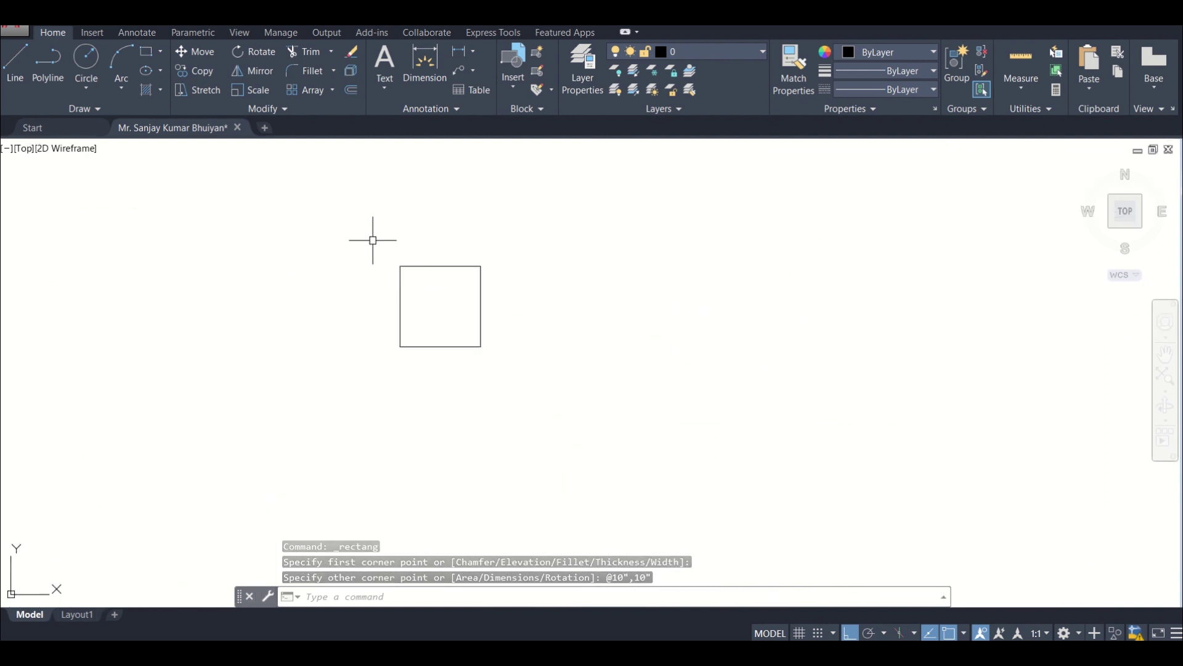
pyautogui.scroll(-8, 467, 314)
# - Window-select the 10" square and copy it from its corner as the base point
pyautogui.moveTo(557, 334); pyautogui.dragTo(522, 337, button='middle')
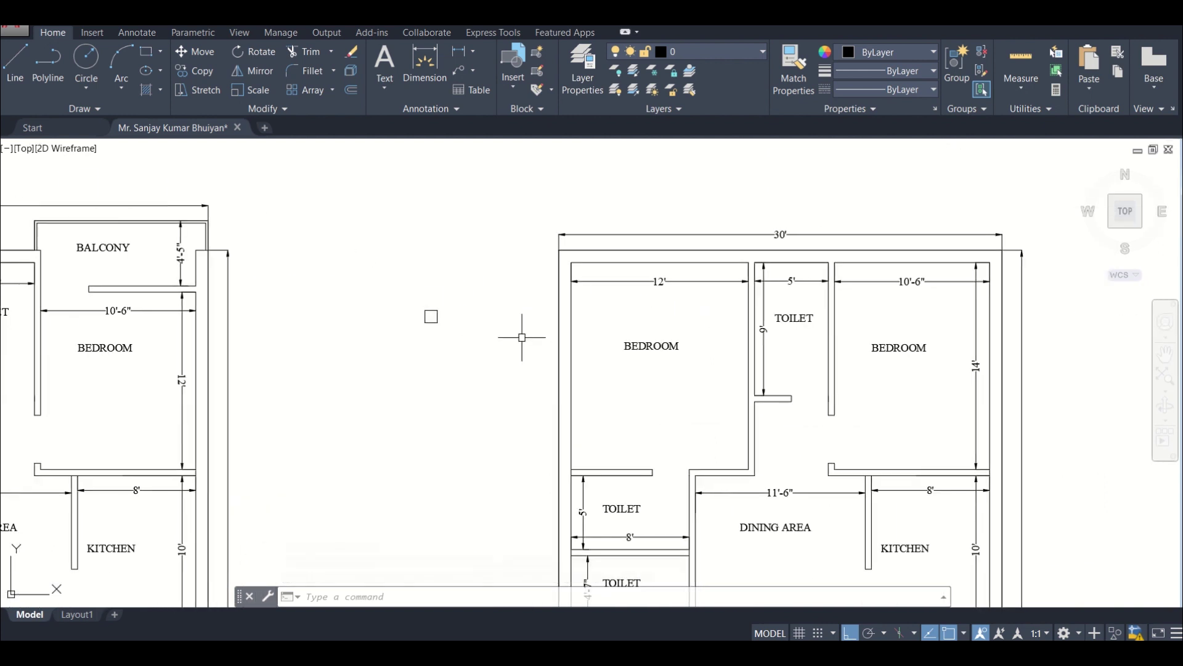
pyautogui.click(404, 298)
pyautogui.click(477, 342)
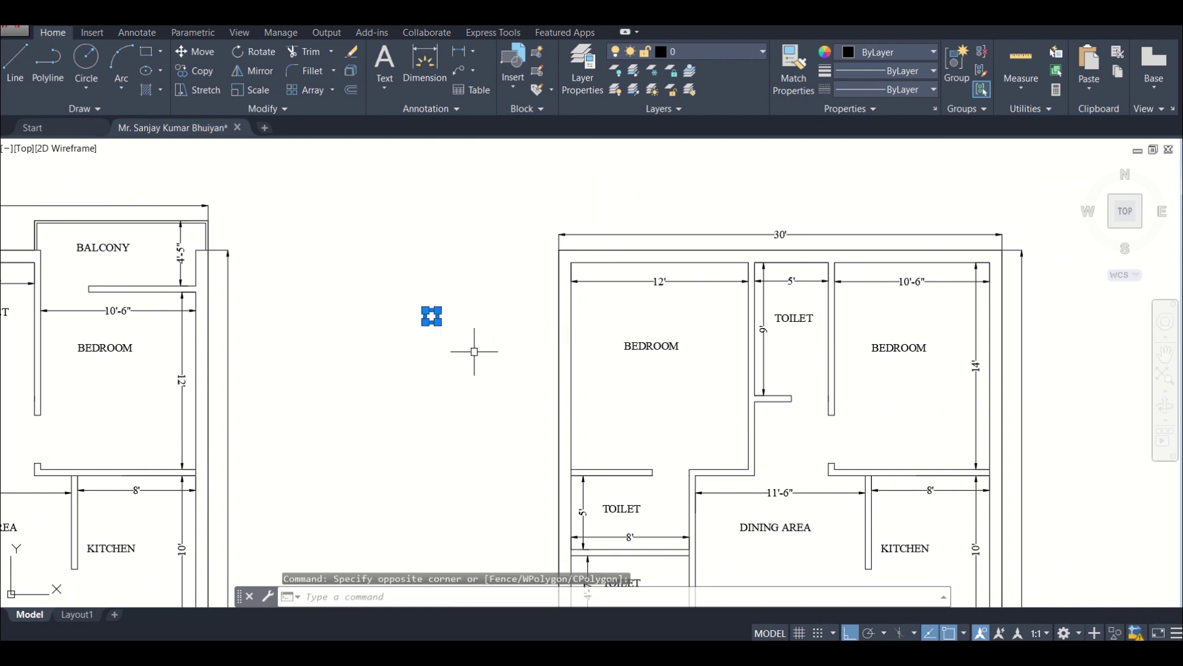
pyautogui.write('c')
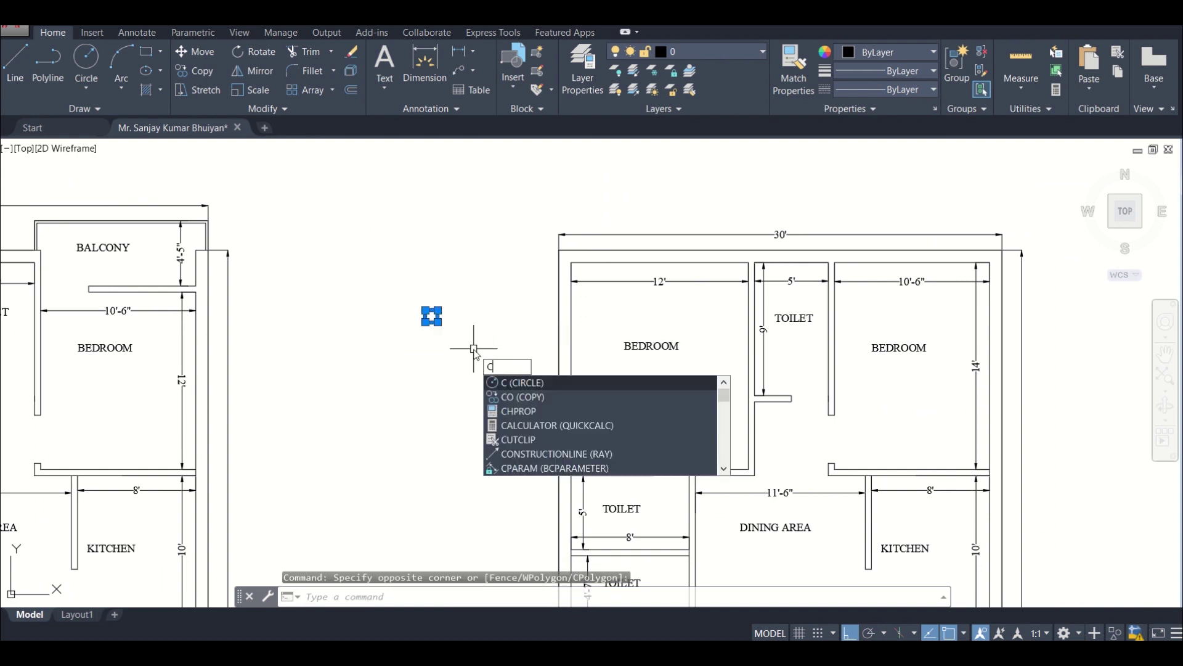
pyautogui.press('Return')
pyautogui.scroll(5, 419, 339)
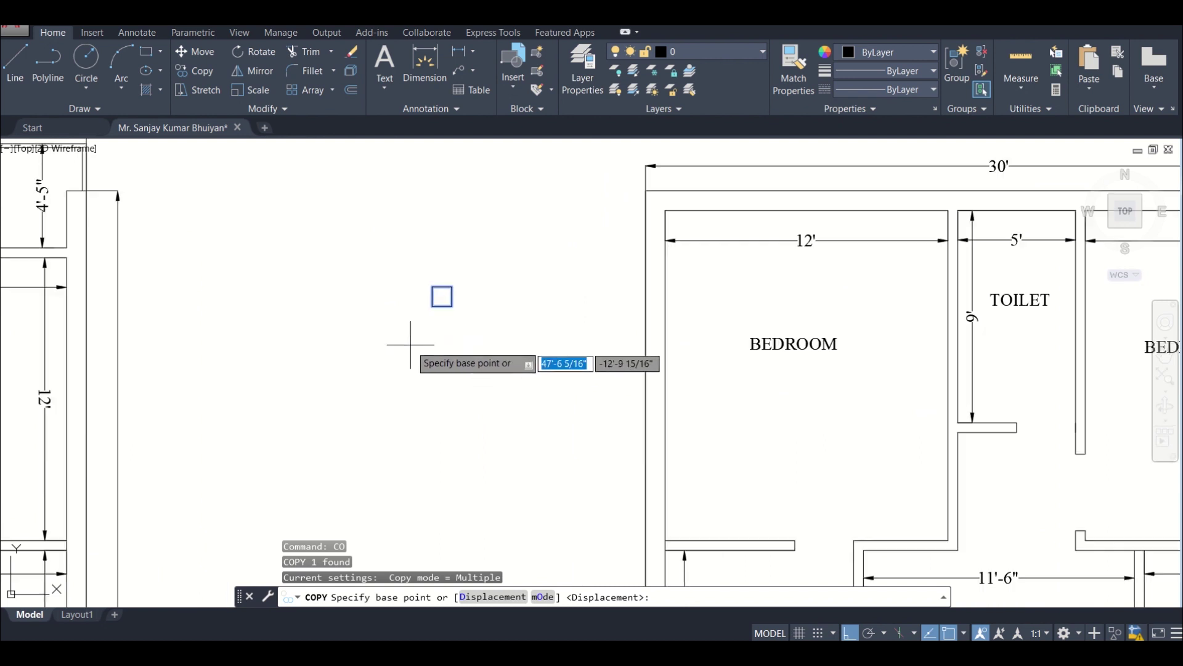
pyautogui.click(445, 253)
# - Place column copies at the top wall corner and the bedroom–toilet wall junction
pyautogui.scroll(-5, 532, 301)
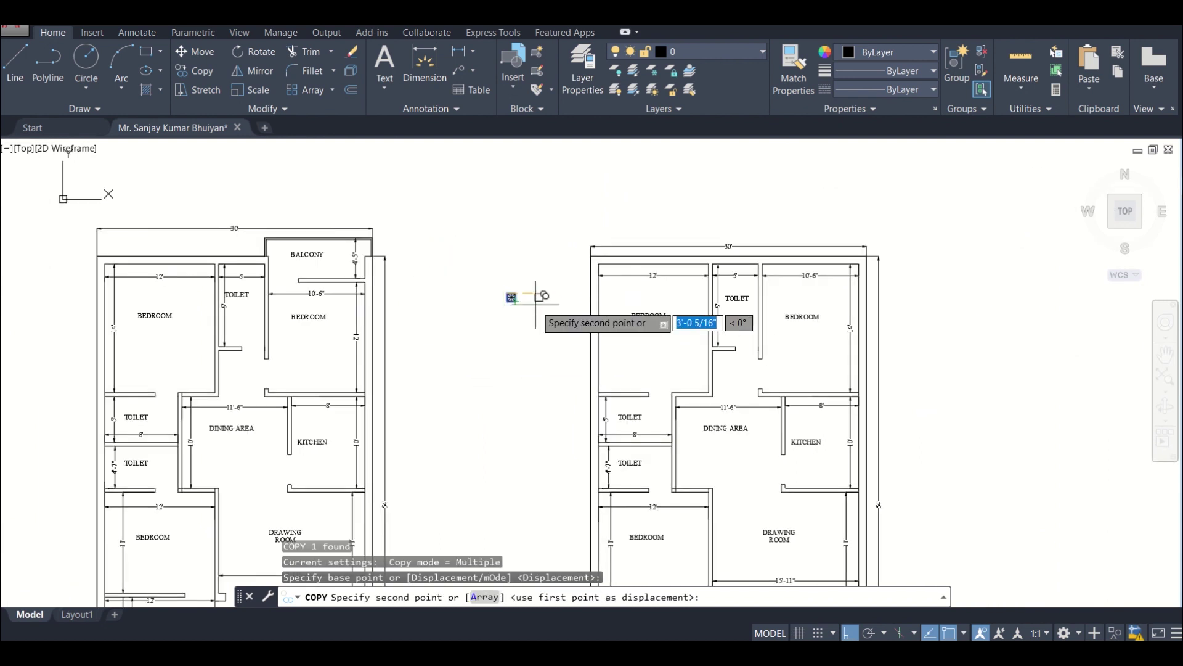
pyautogui.moveTo(532, 301); pyautogui.dragTo(524, 374, button='middle')
pyautogui.scroll(8, 582, 330)
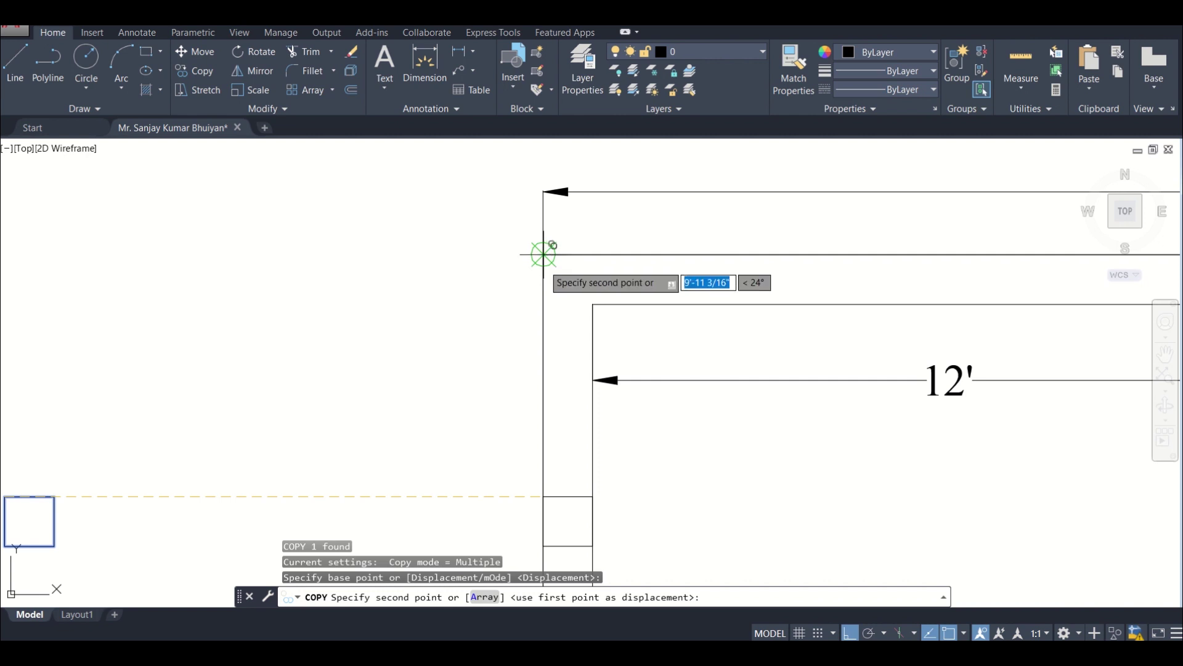
pyautogui.click(544, 254)
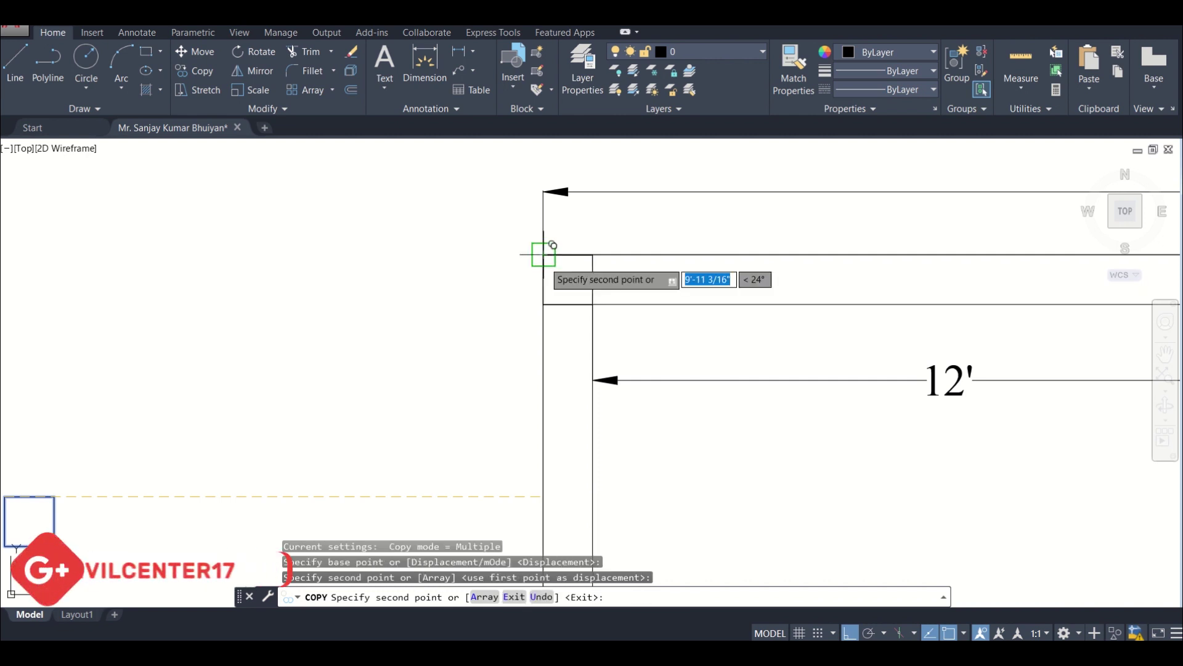
pyautogui.scroll(-5, 468, 396)
pyautogui.scroll(4, 621, 330)
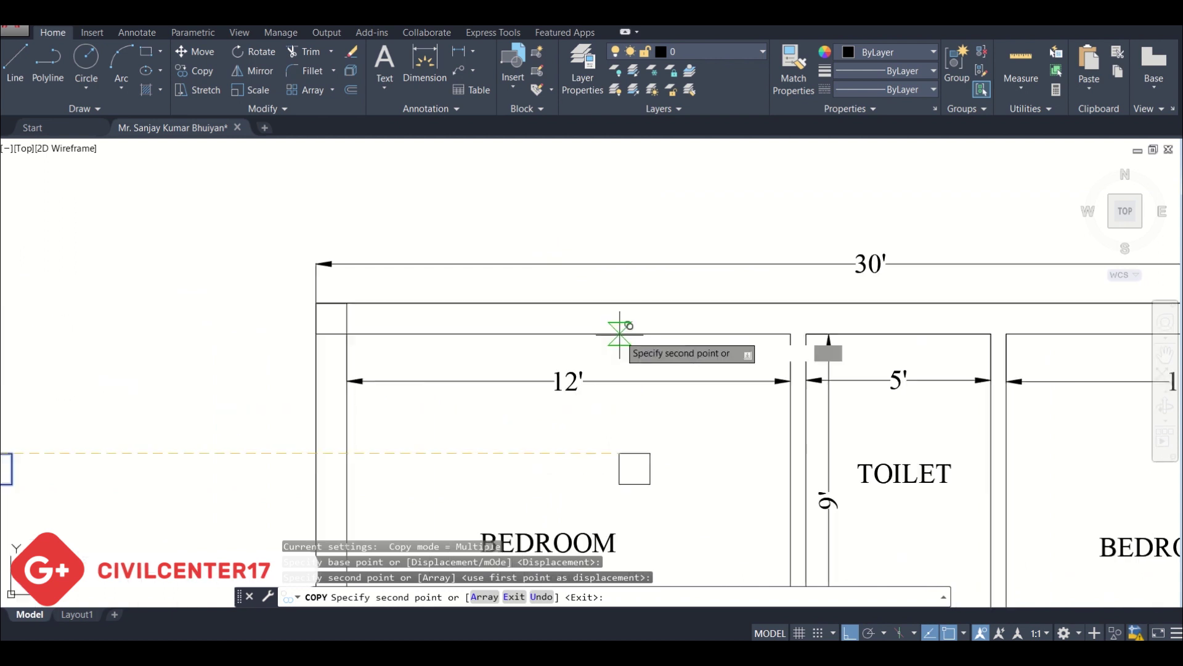
pyautogui.scroll(-2, 542, 327)
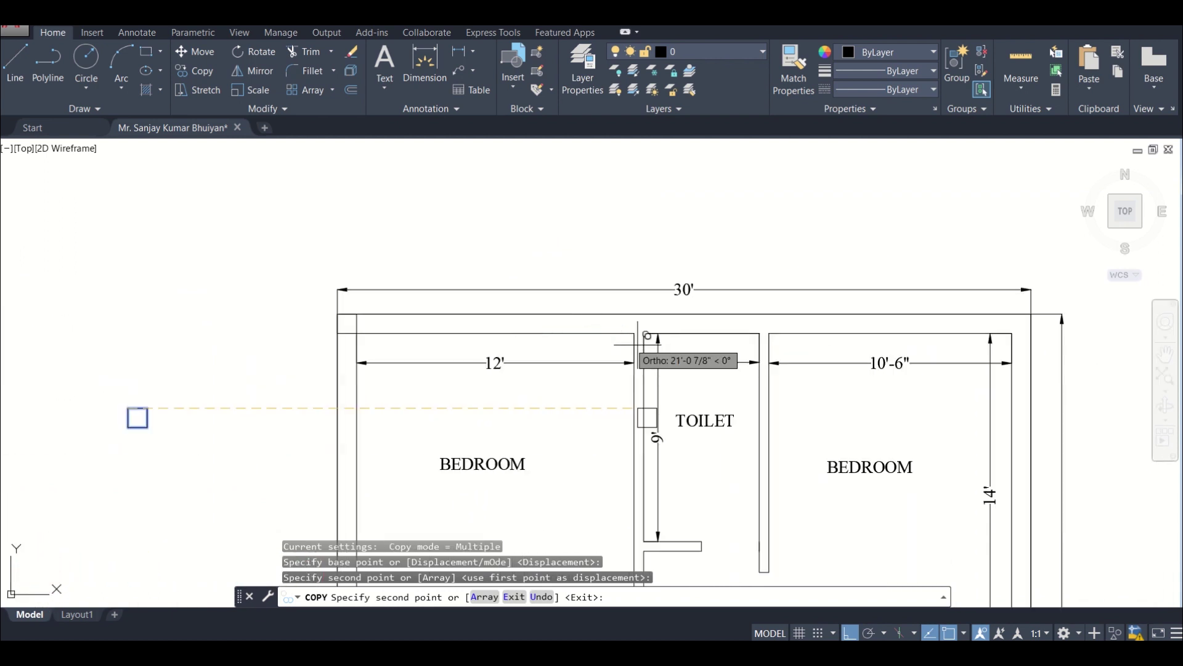
pyautogui.scroll(-4, 657, 370)
pyautogui.scroll(1, 655, 336)
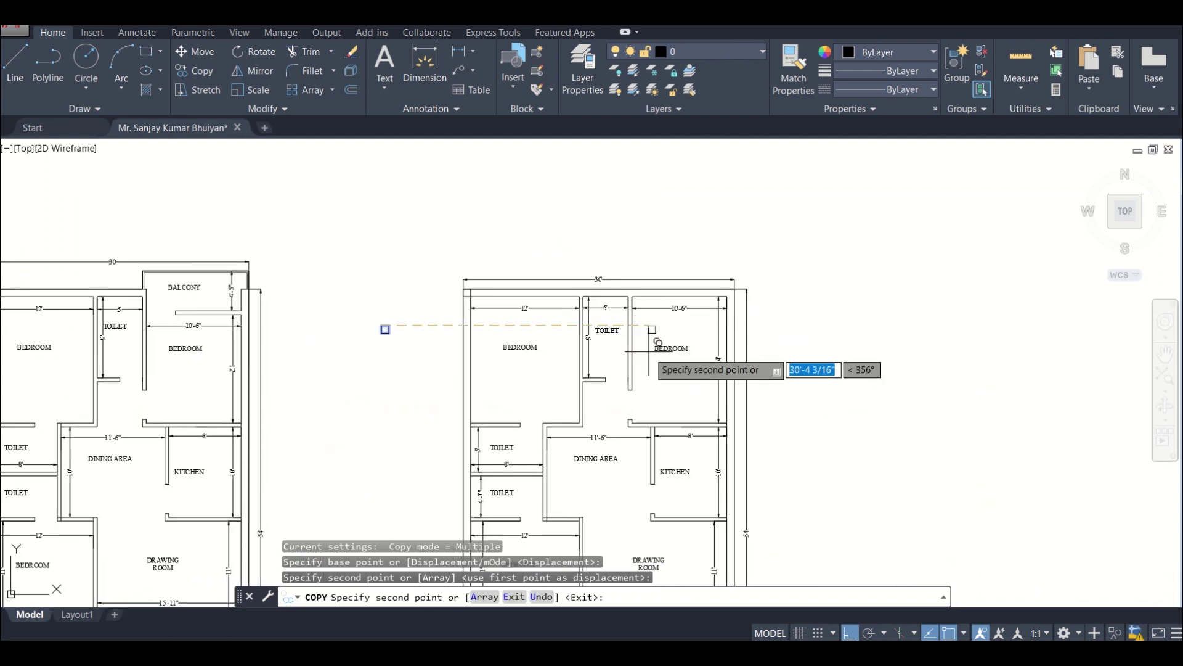
pyautogui.scroll(-2, 671, 364)
pyautogui.scroll(2, 626, 311)
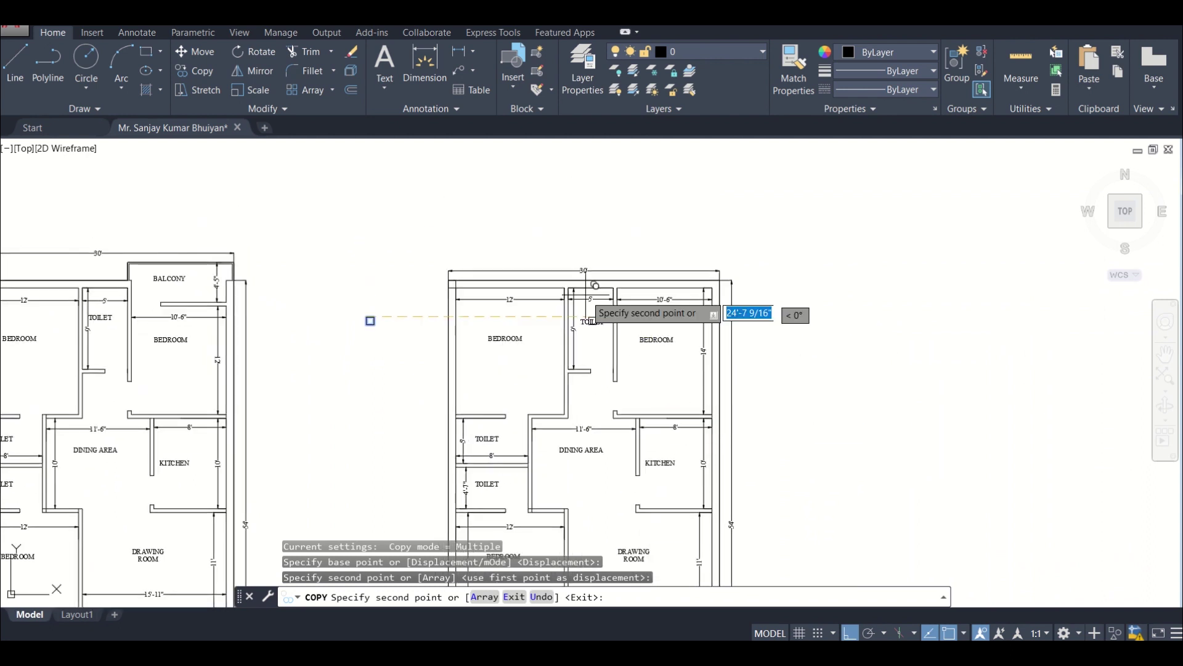
pyautogui.scroll(5, 574, 290)
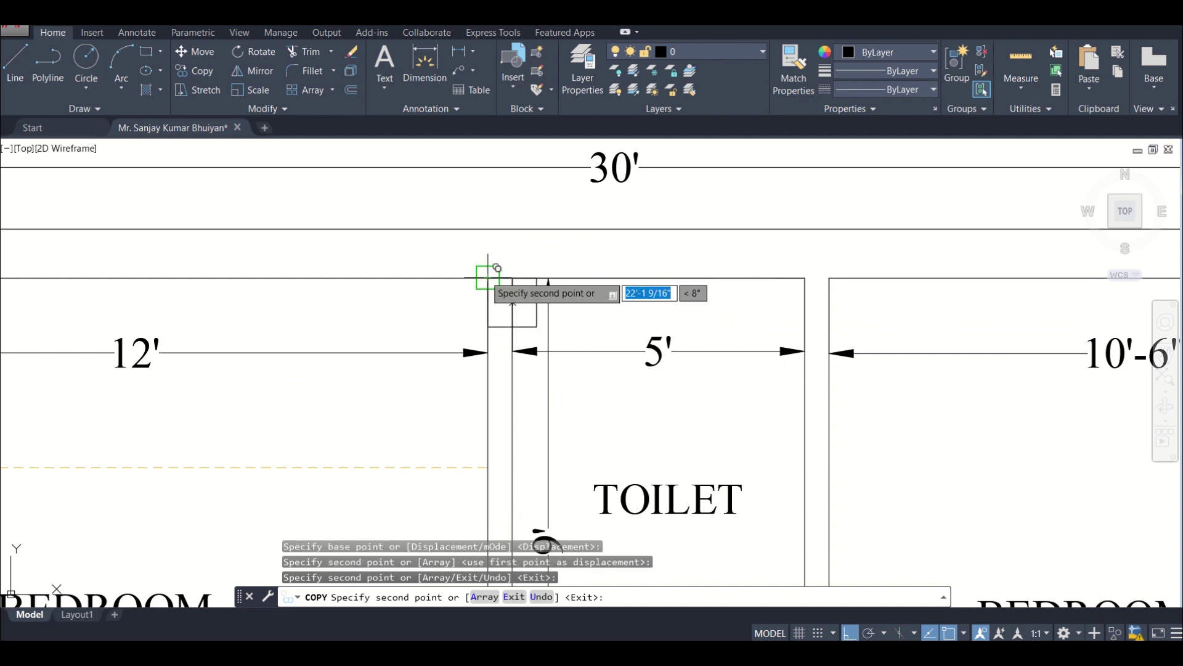
pyautogui.click(488, 277)
pyautogui.press('Escape')
pyautogui.click(528, 325)
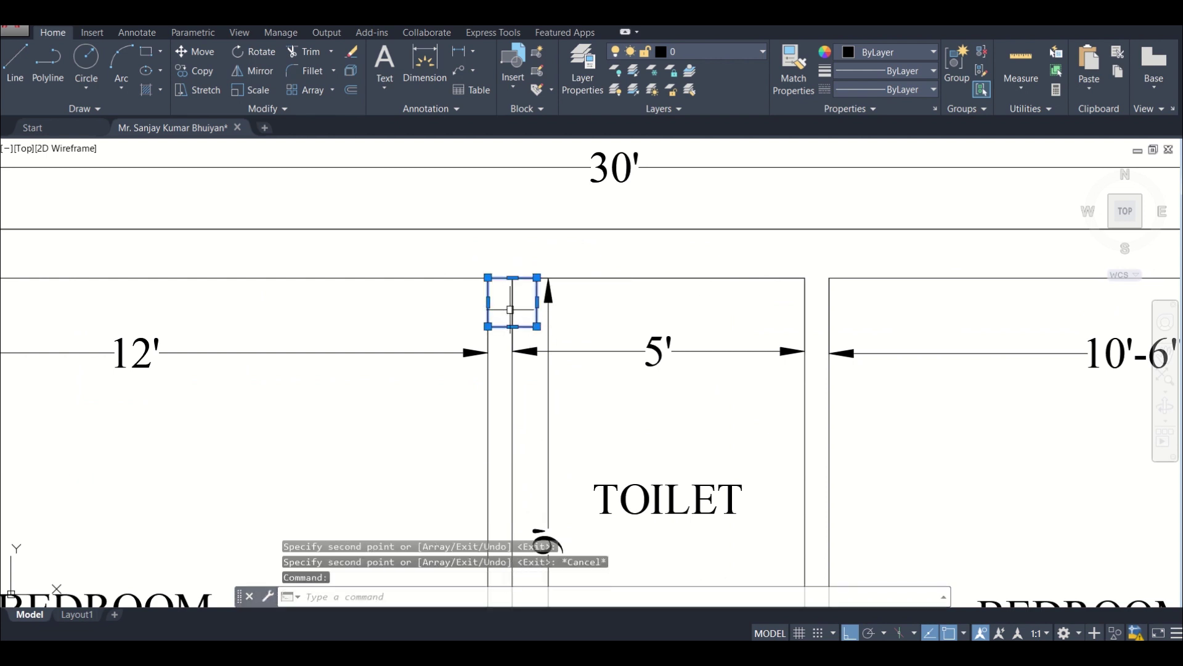
# - Move the column exactly onto the bedroom–toilet wall corner
pyautogui.write('m')
pyautogui.press('Return')
pyautogui.click(488, 326)
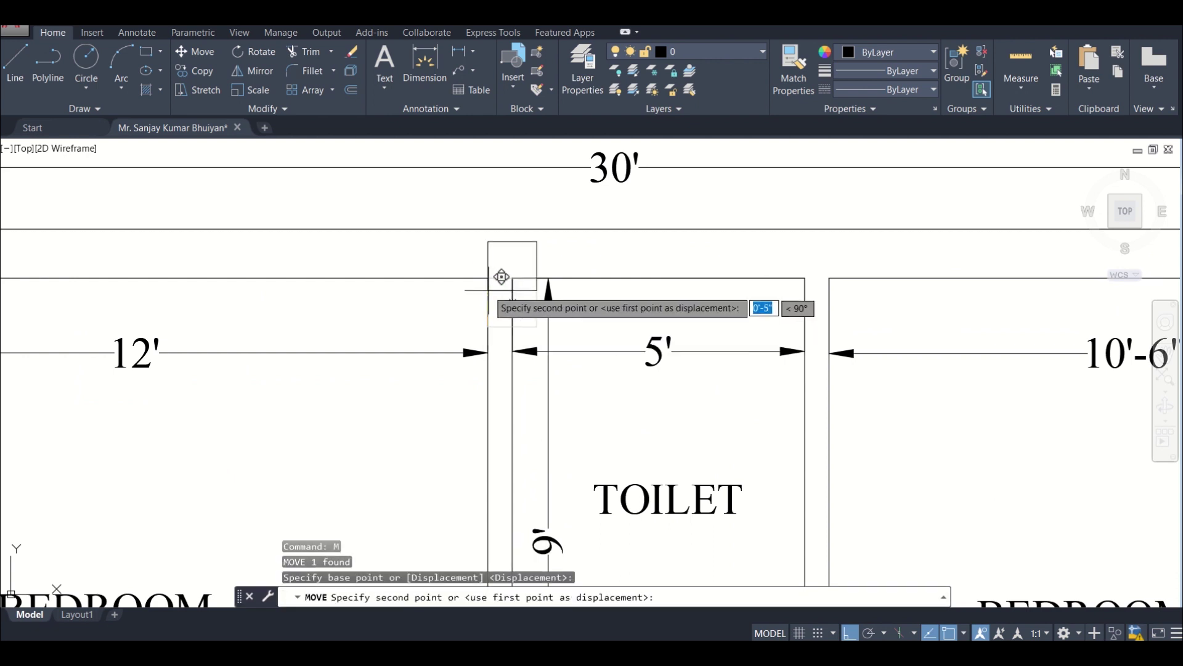
pyautogui.click(488, 278)
pyautogui.scroll(-2, 518, 302)
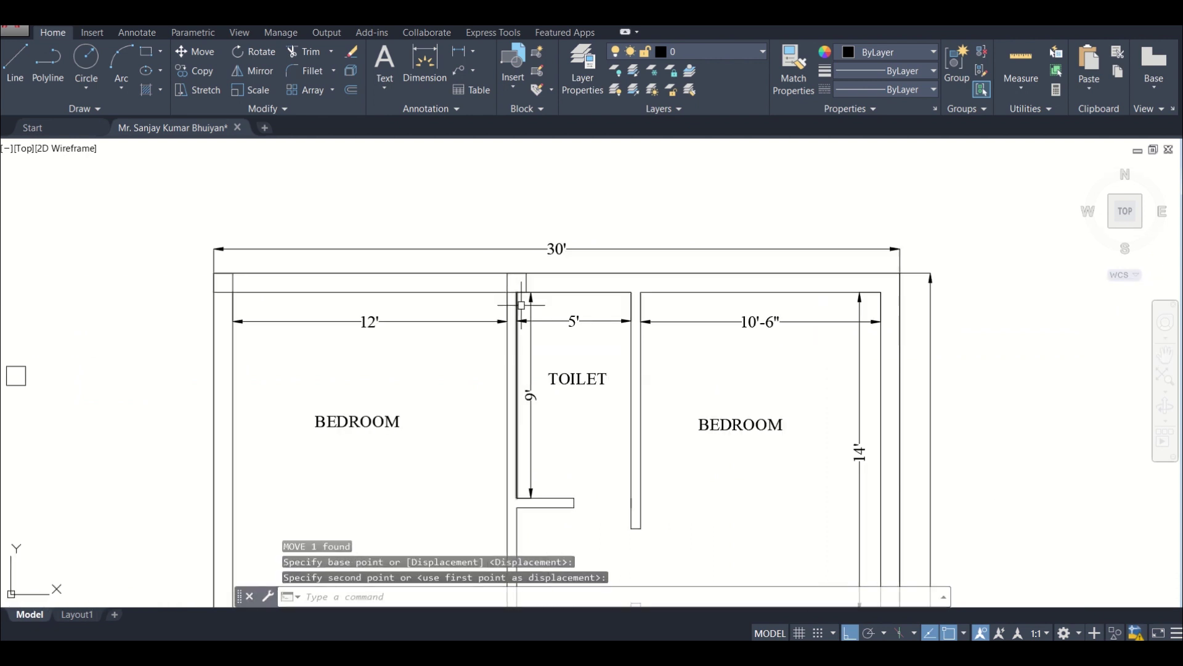
pyautogui.moveTo(623, 326); pyautogui.dragTo(587, 339, button='middle')
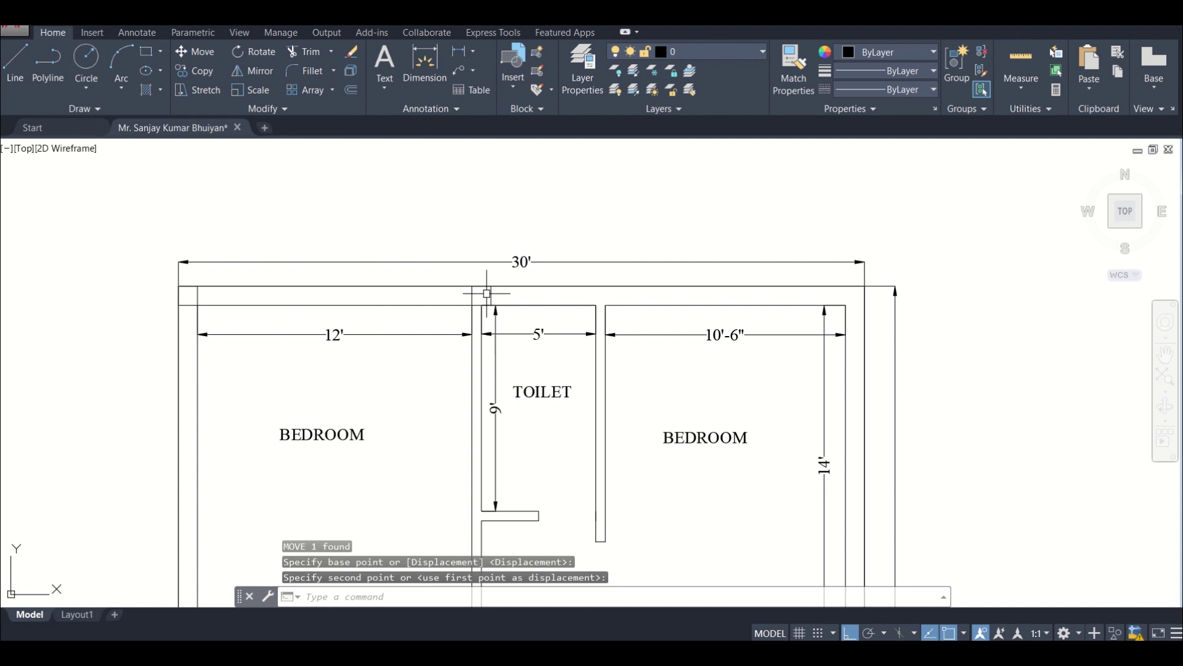
# - Copy the aligned column to the right plan's top-right wall corner
pyautogui.click(472, 305)
pyautogui.write('c')
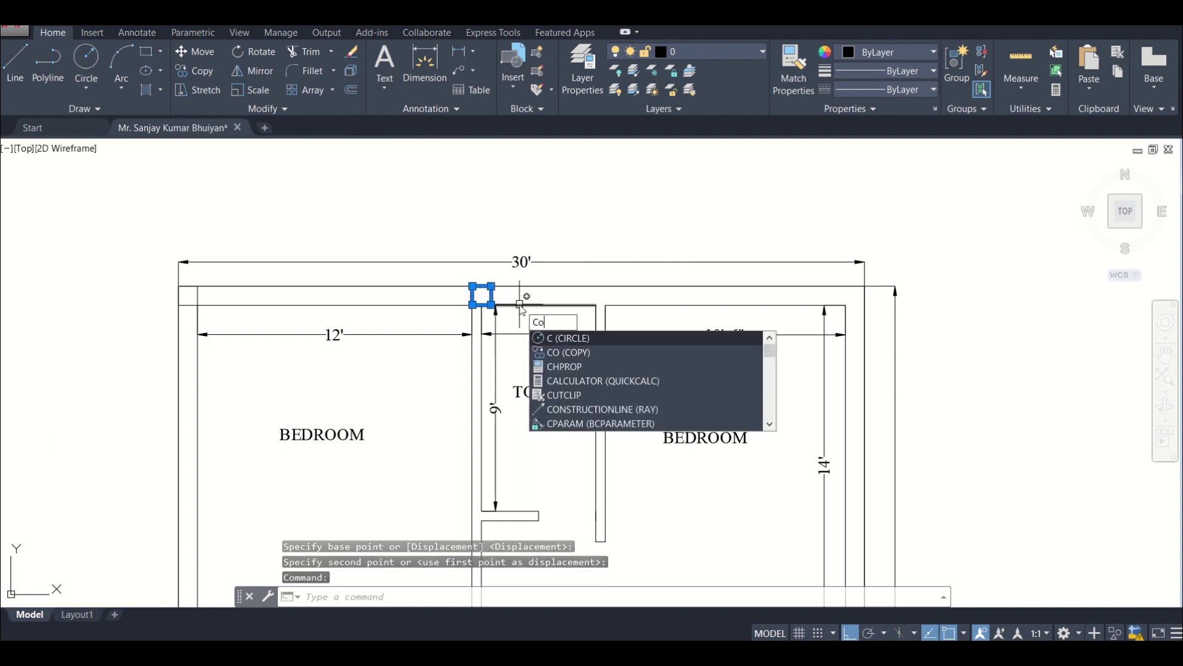
pyautogui.write('o')
pyautogui.press('Return')
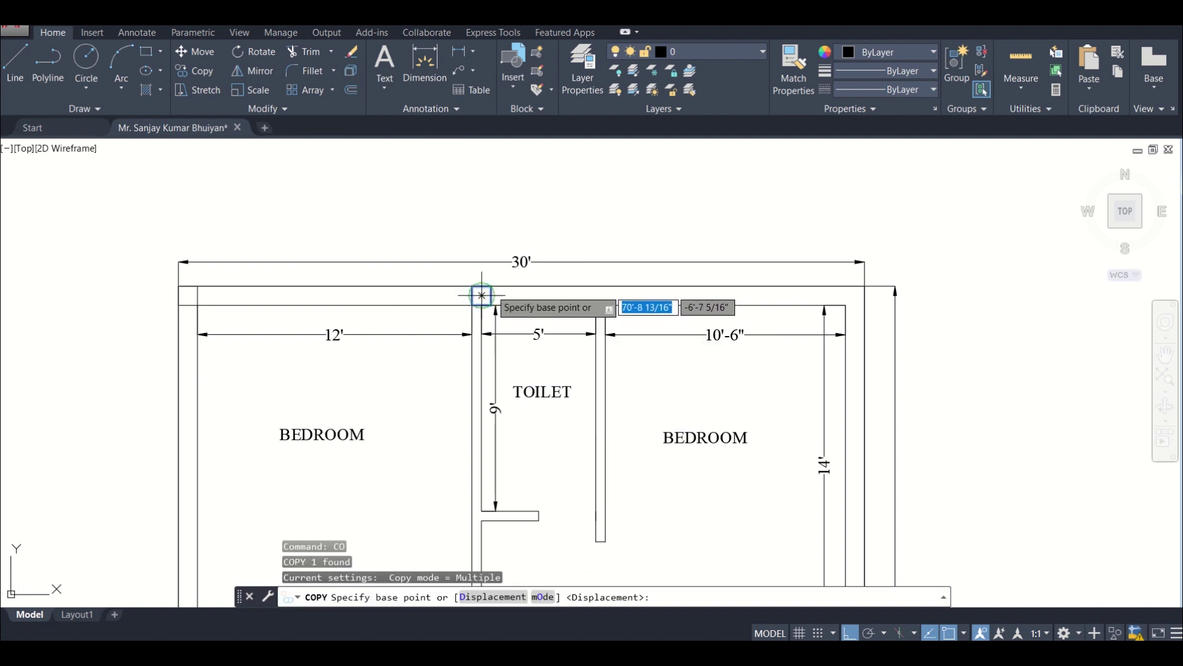
pyautogui.scroll(2, 482, 294)
pyautogui.click(484, 292)
pyautogui.scroll(-3, 561, 292)
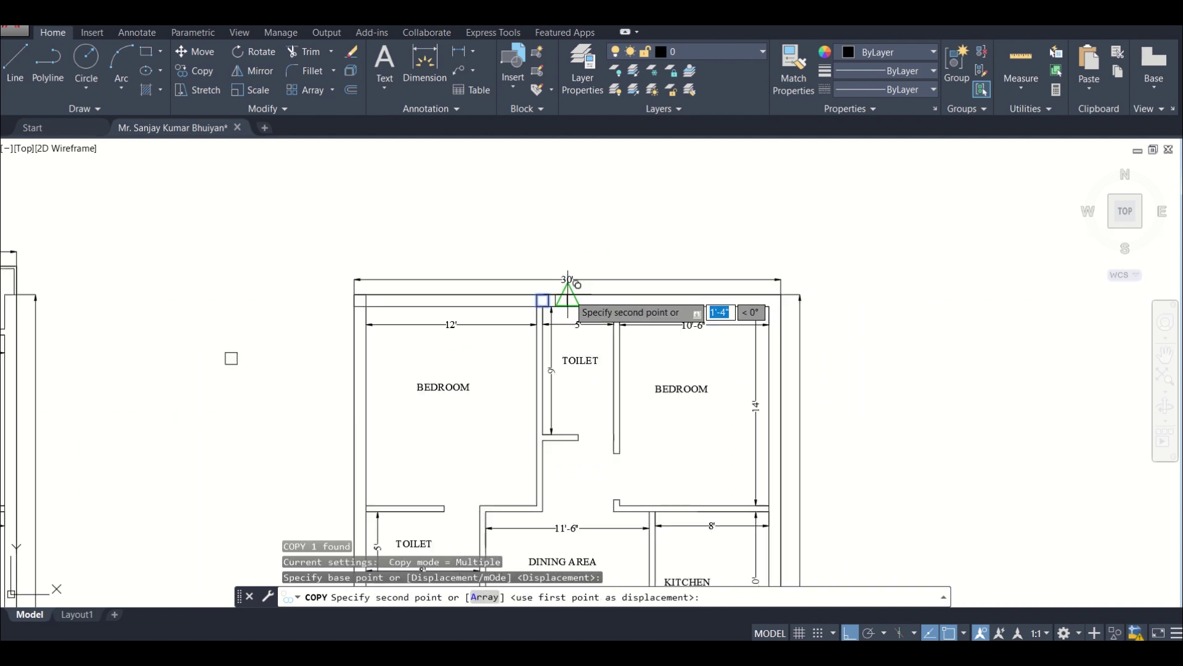
pyautogui.scroll(3, 712, 290)
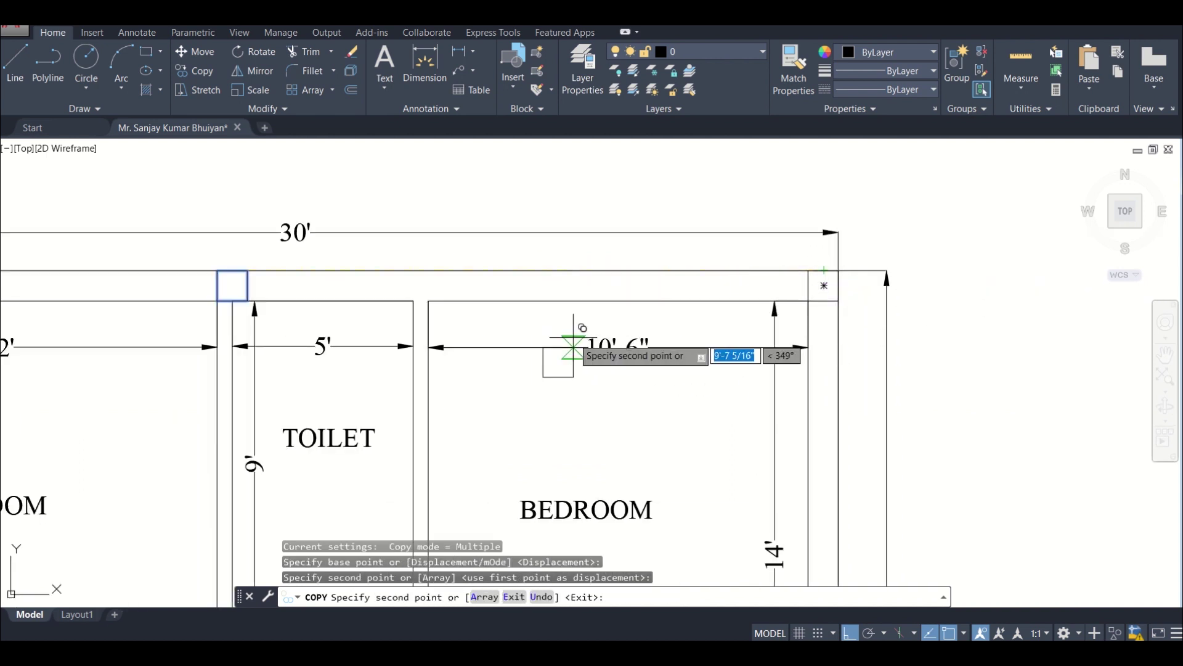
pyautogui.click(561, 271)
pyautogui.press('Escape')
pyautogui.scroll(-5, 576, 318)
pyautogui.moveTo(568, 367); pyautogui.dragTo(565, 314, button='middle')
pyautogui.scroll(3, 570, 336)
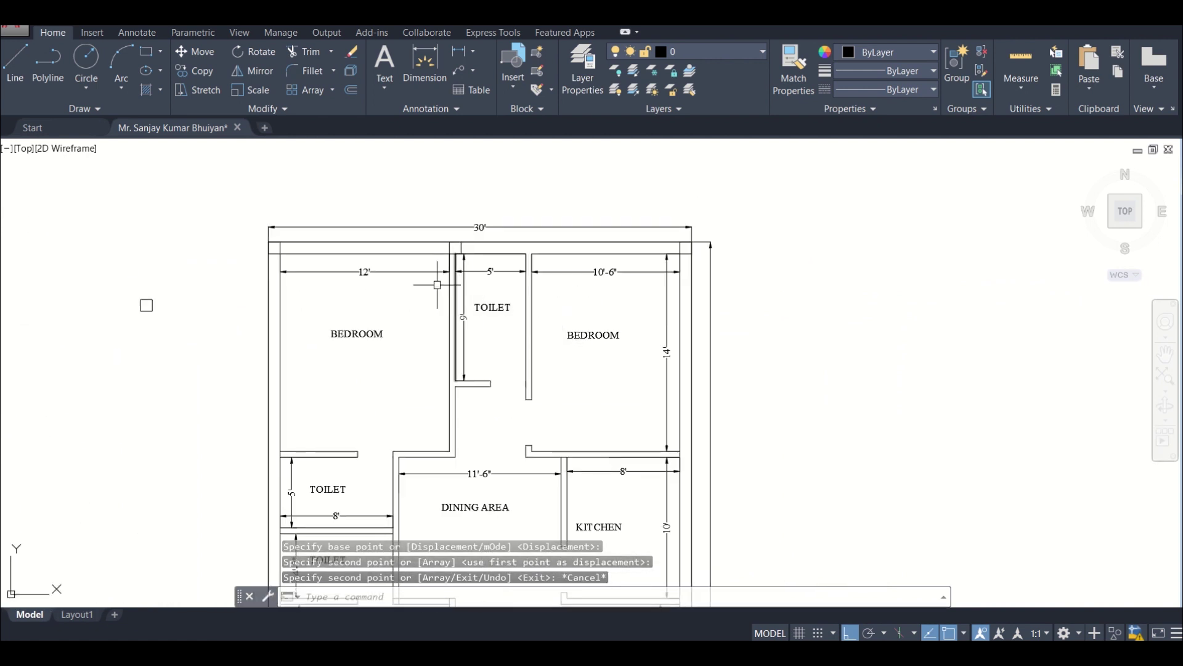
# - List the right plan's outer wall polyline: area 1620.1563 sq ft, perimeter 168'-0 1/8"
pyautogui.scroll(3, 436, 296)
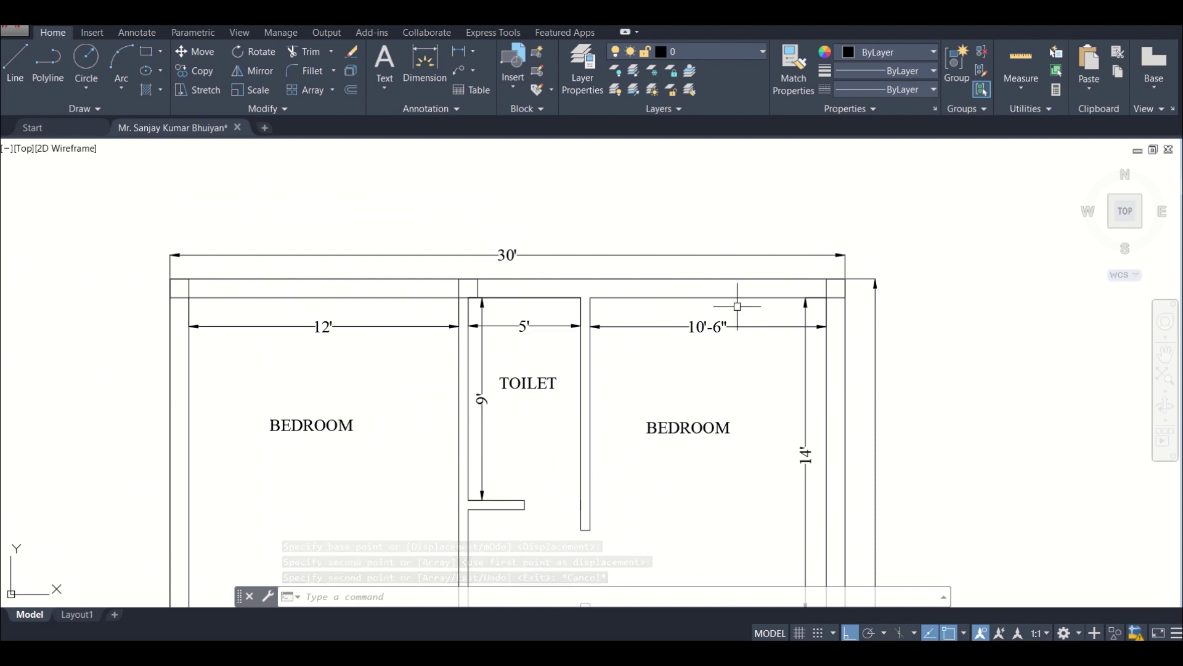
pyautogui.scroll(-2, 794, 323)
pyautogui.scroll(-2, 750, 396)
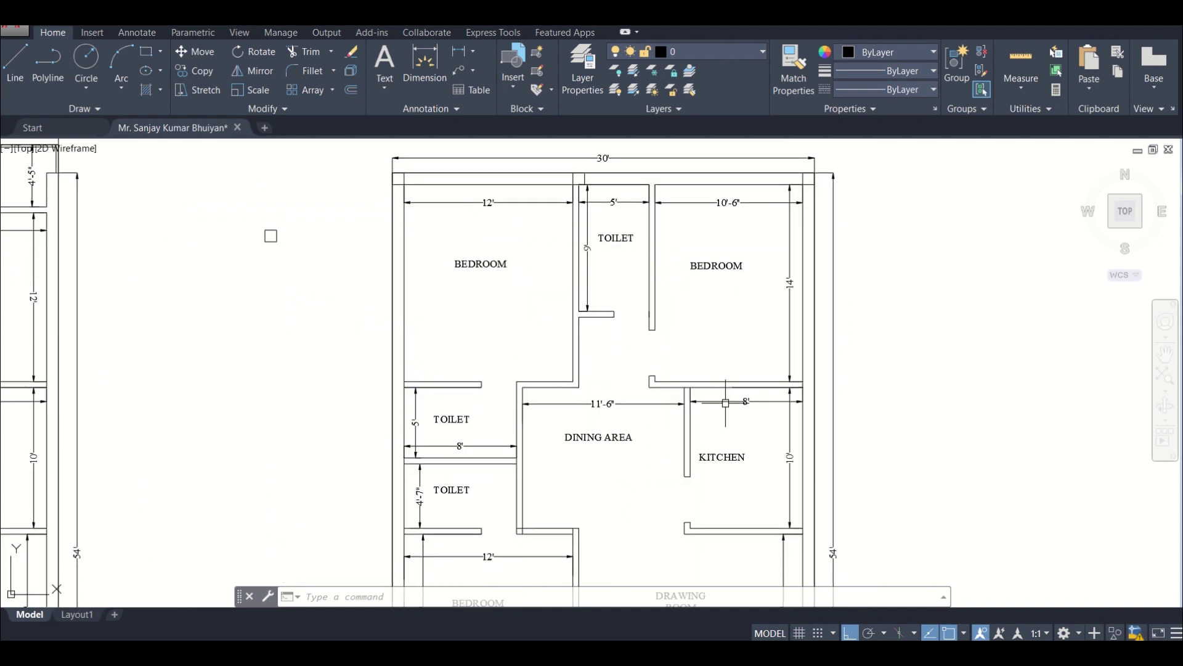
pyautogui.moveTo(728, 406); pyautogui.dragTo(683, 305, button='middle')
pyautogui.scroll(-2, 695, 312)
pyautogui.scroll(2, 688, 314)
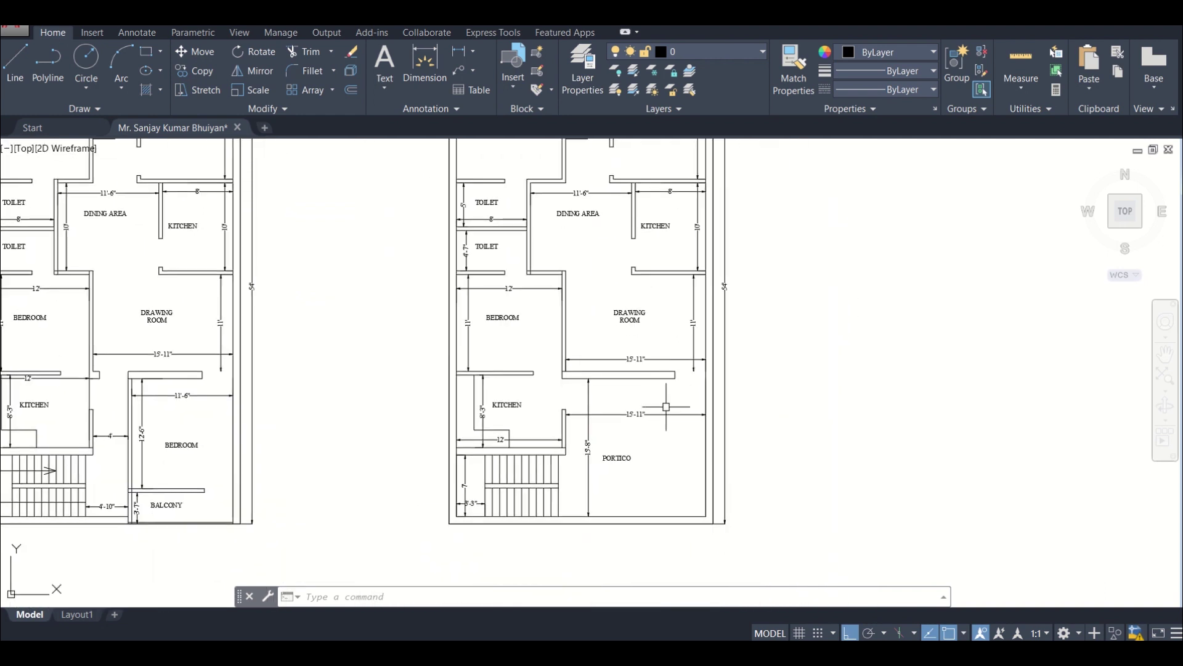
pyautogui.scroll(2, 681, 510)
pyautogui.scroll(-4, 685, 517)
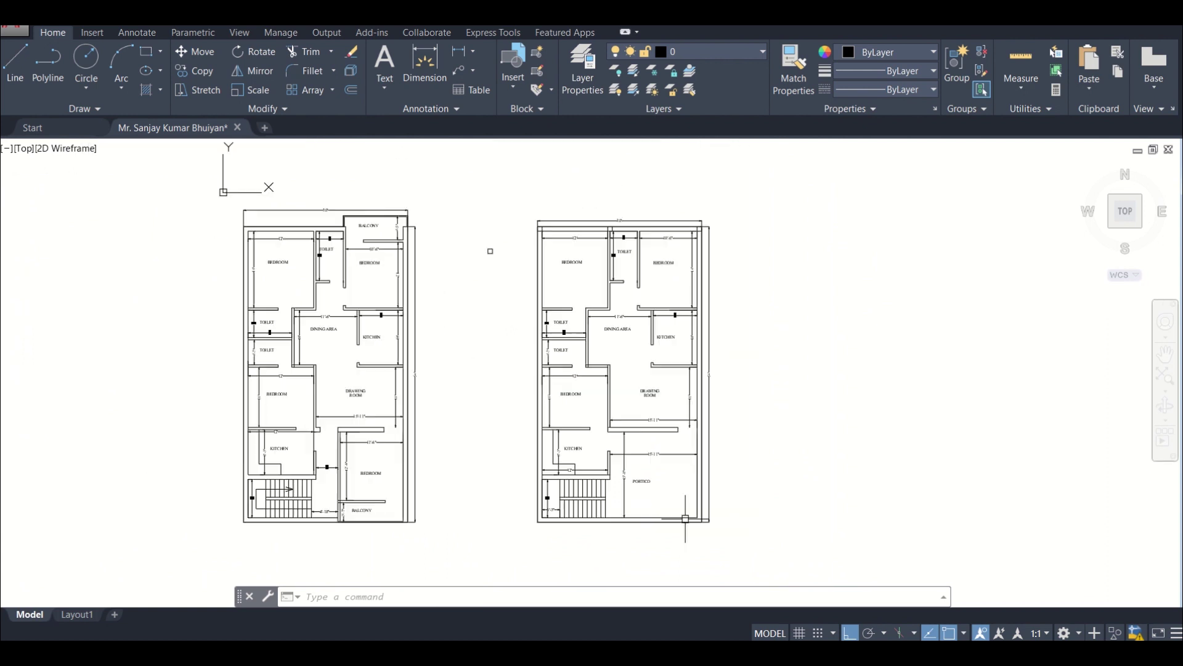
pyautogui.moveTo(662, 425); pyautogui.dragTo(657, 533, button='middle')
pyautogui.scroll(4, 633, 361)
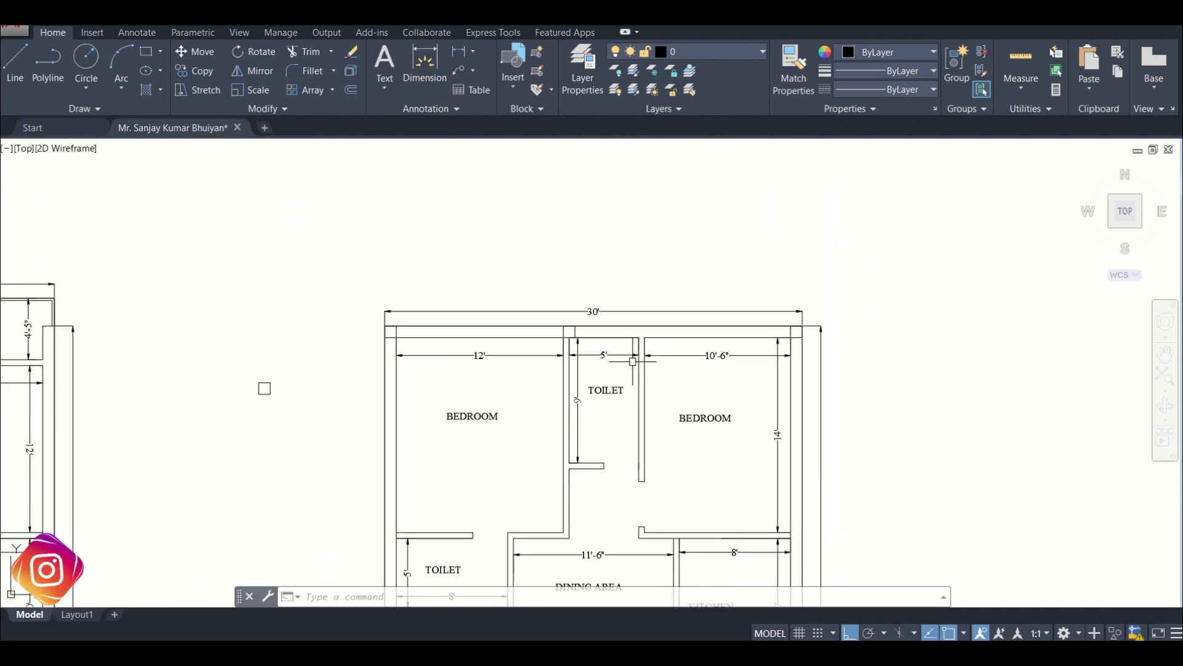
pyautogui.click(680, 326)
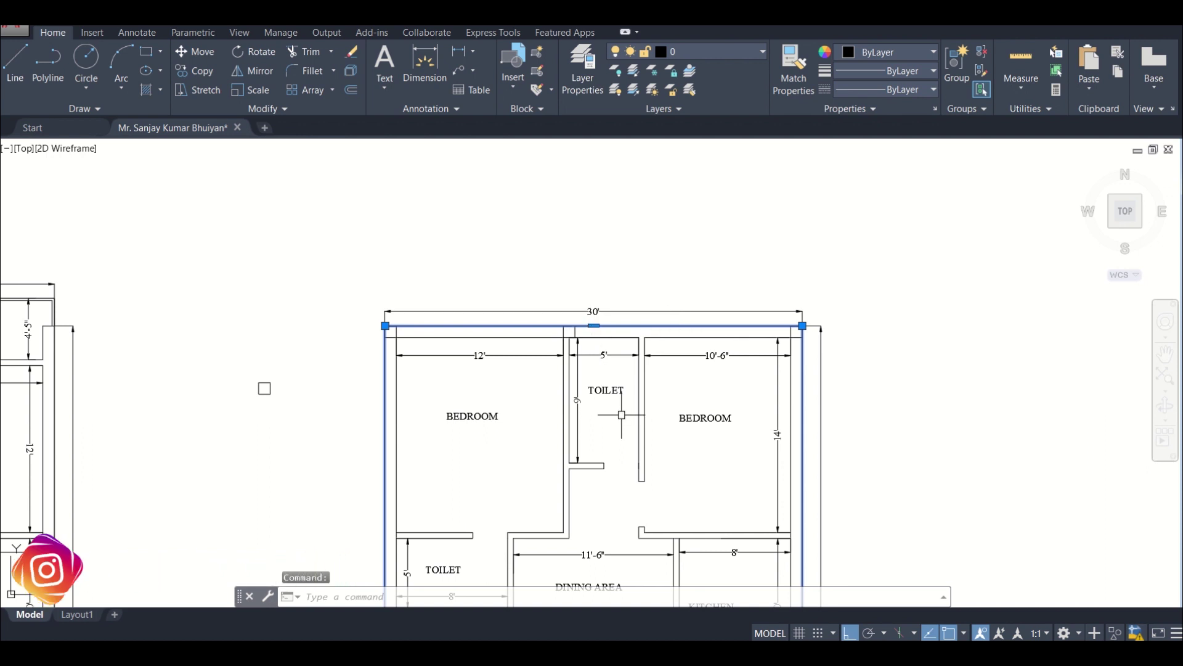
pyautogui.write('li')
pyautogui.press('Return')
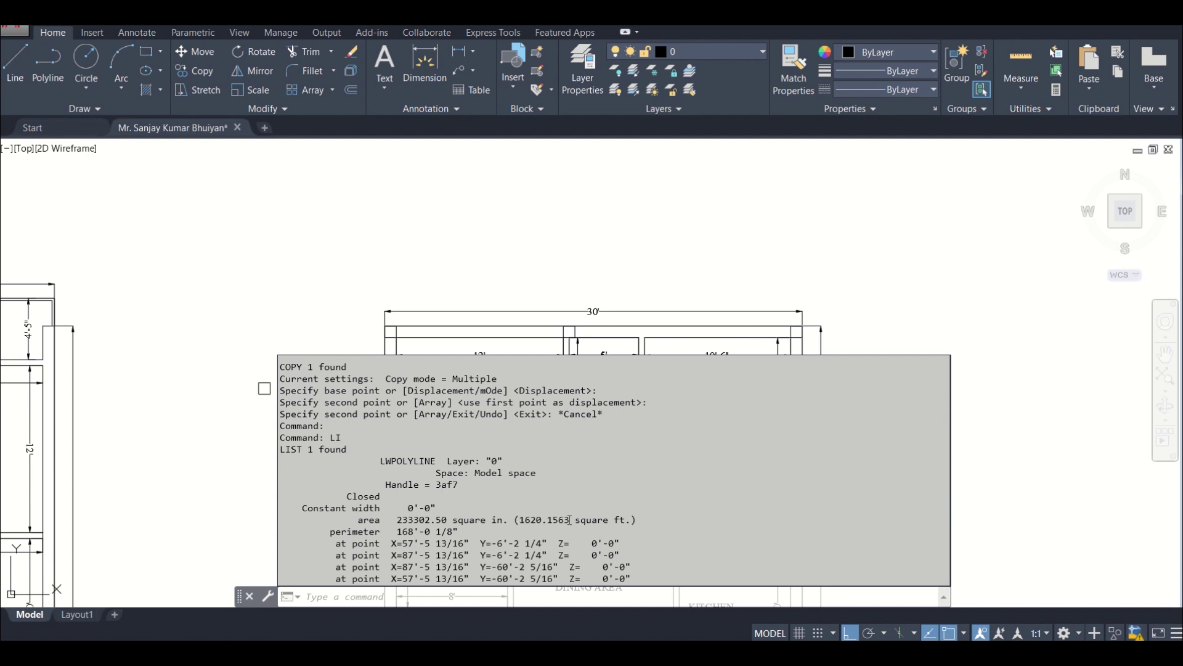
pyautogui.scroll(-2, 668, 375)
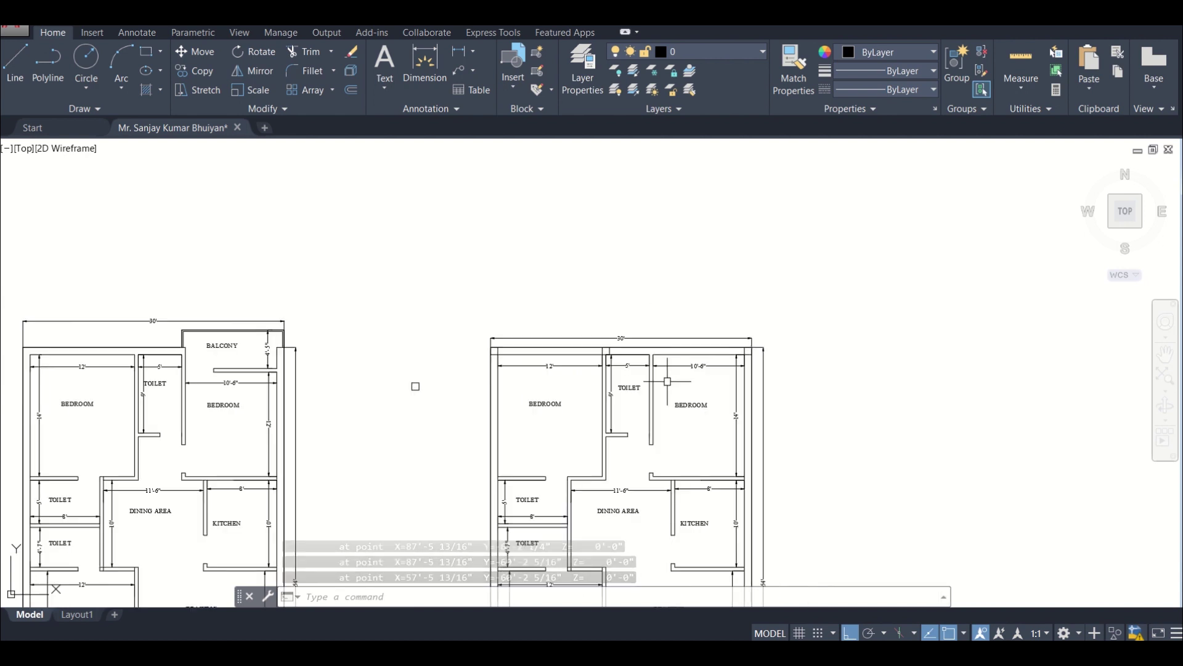
pyautogui.moveTo(666, 375); pyautogui.dragTo(630, 389, button='middle')
pyautogui.scroll(2, 629, 389)
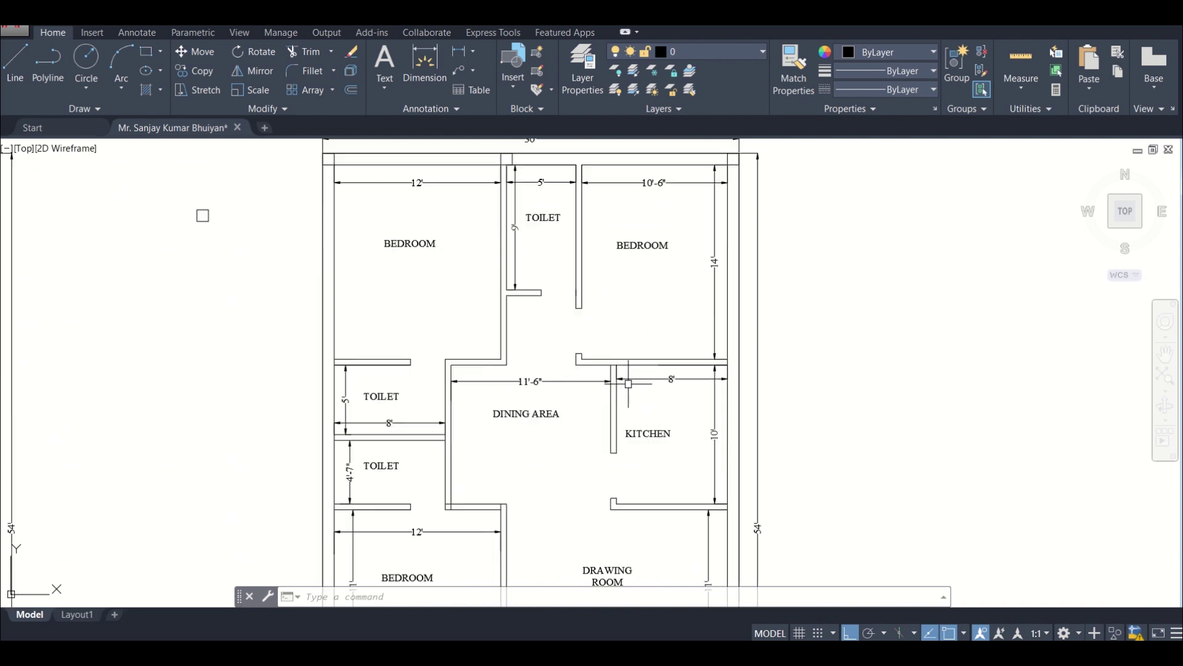
pyautogui.moveTo(627, 382); pyautogui.dragTo(643, 423, button='middle')
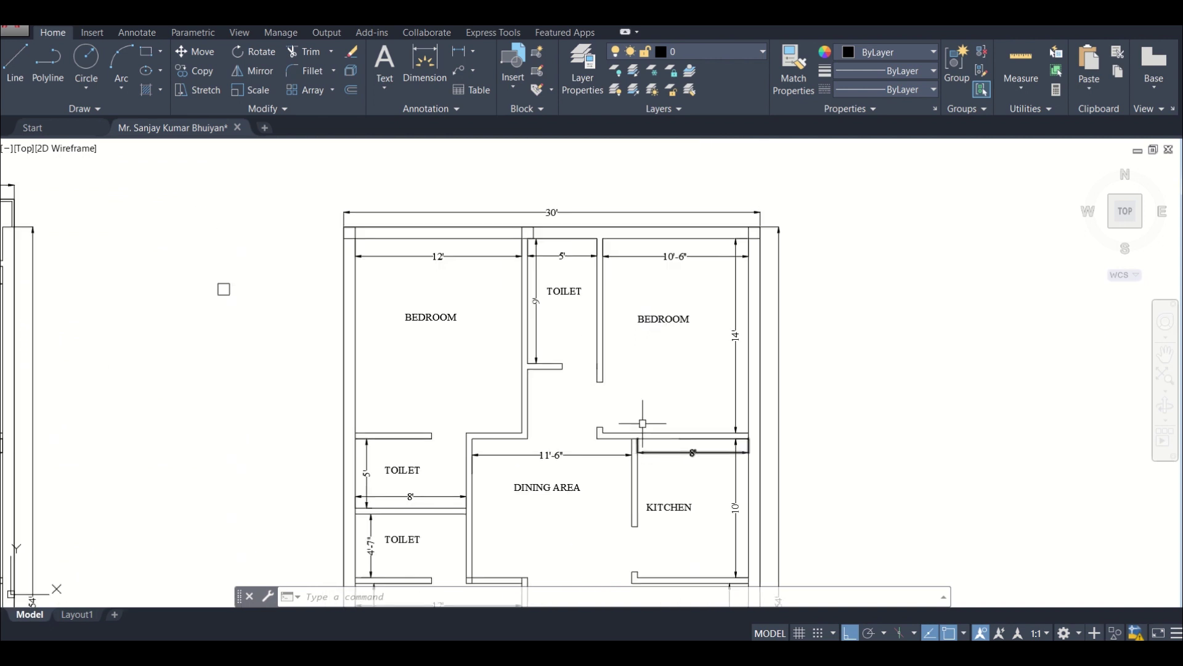
pyautogui.scroll(-2, 643, 417)
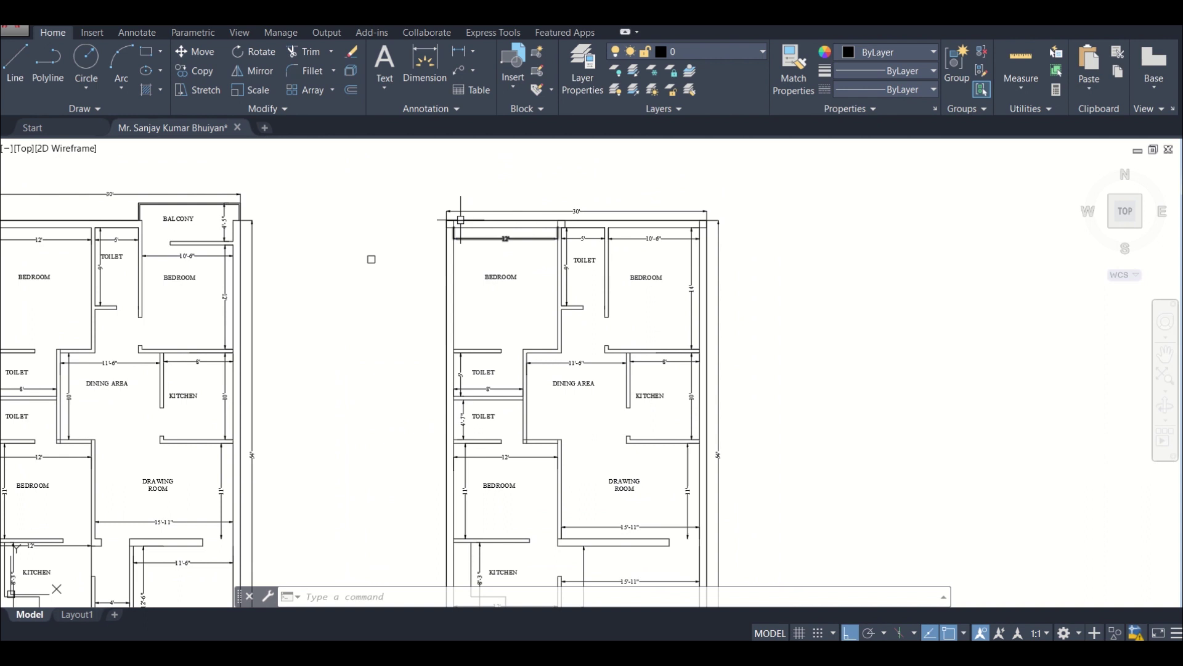
pyautogui.scroll(-2, 689, 263)
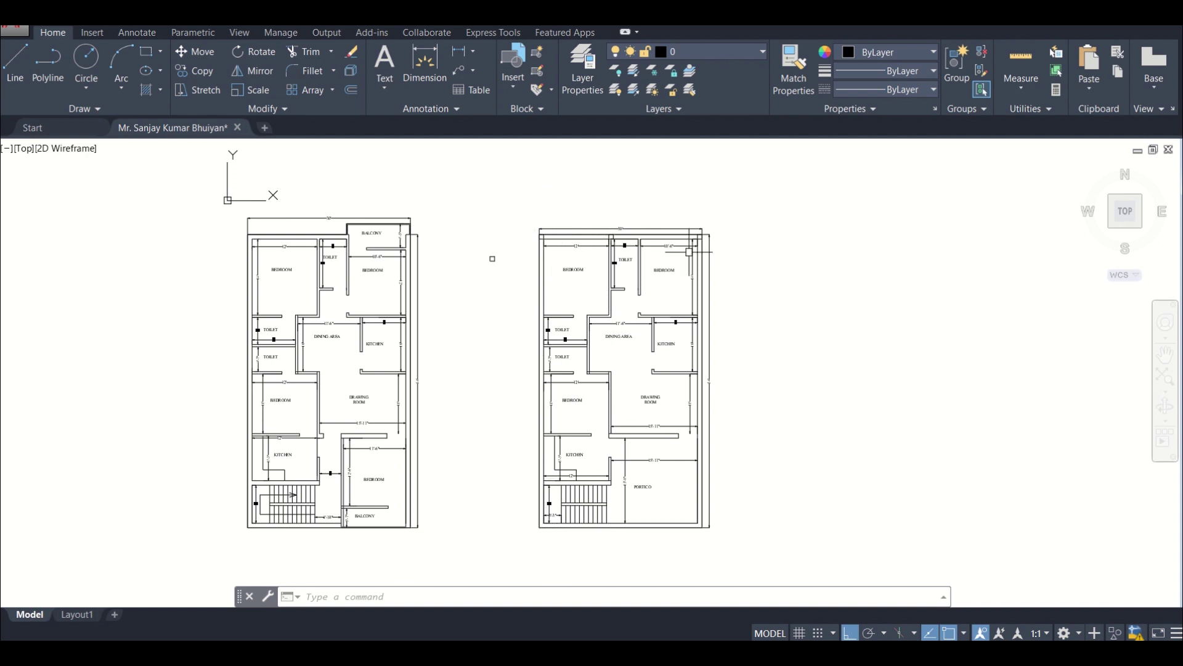
pyautogui.scroll(7, 602, 257)
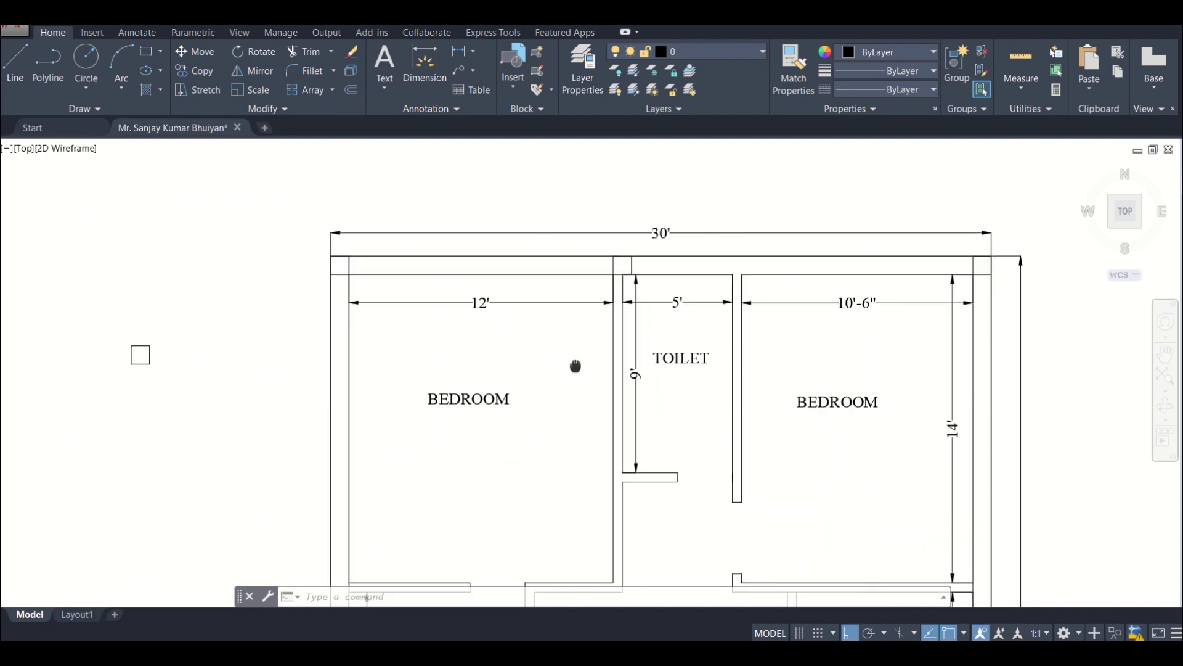
pyautogui.scroll(-2, 562, 345)
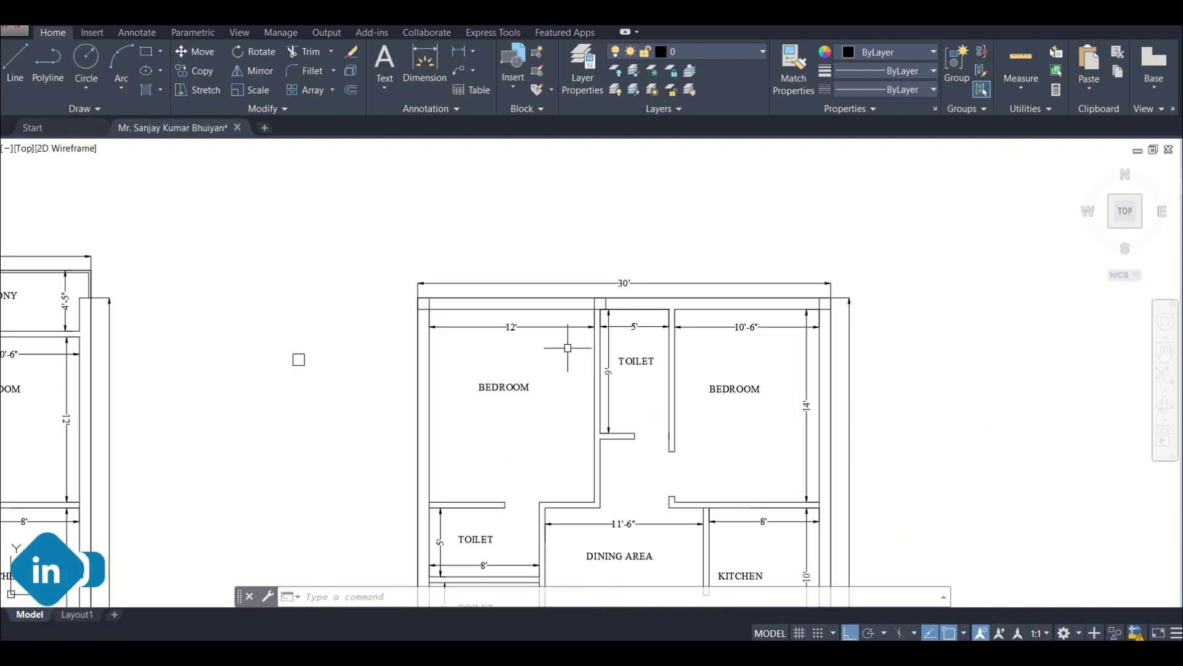
pyautogui.scroll(2, 547, 355)
pyautogui.scroll(-2, 536, 337)
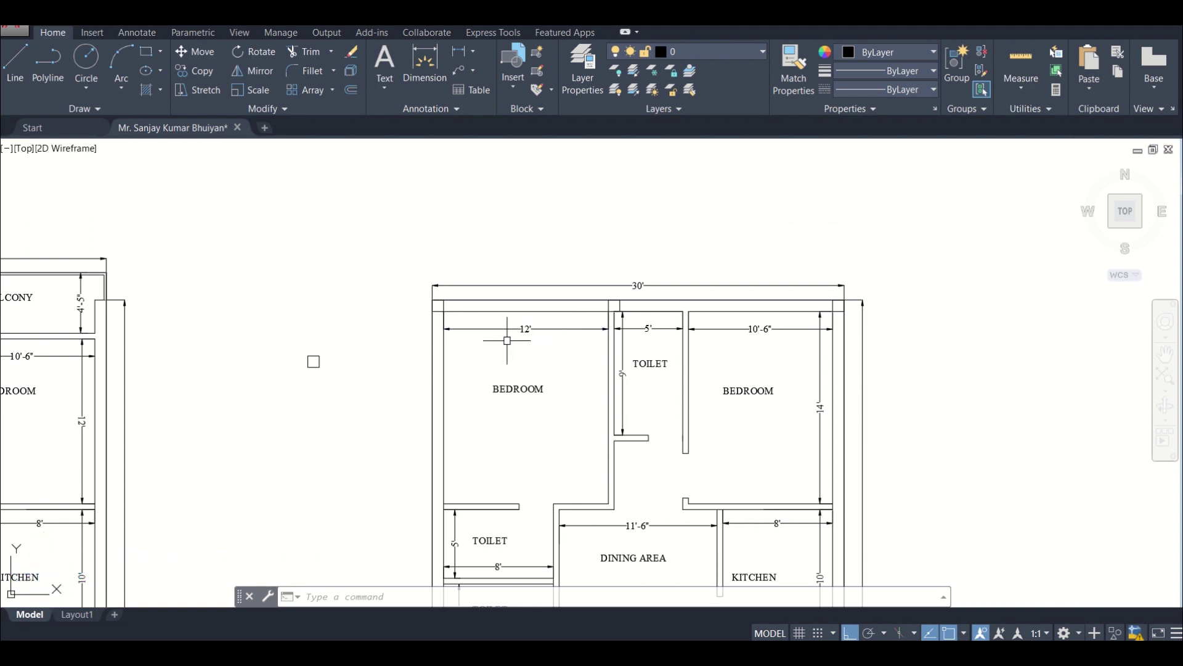
pyautogui.click(443, 91)
pyautogui.scroll(2, 798, 374)
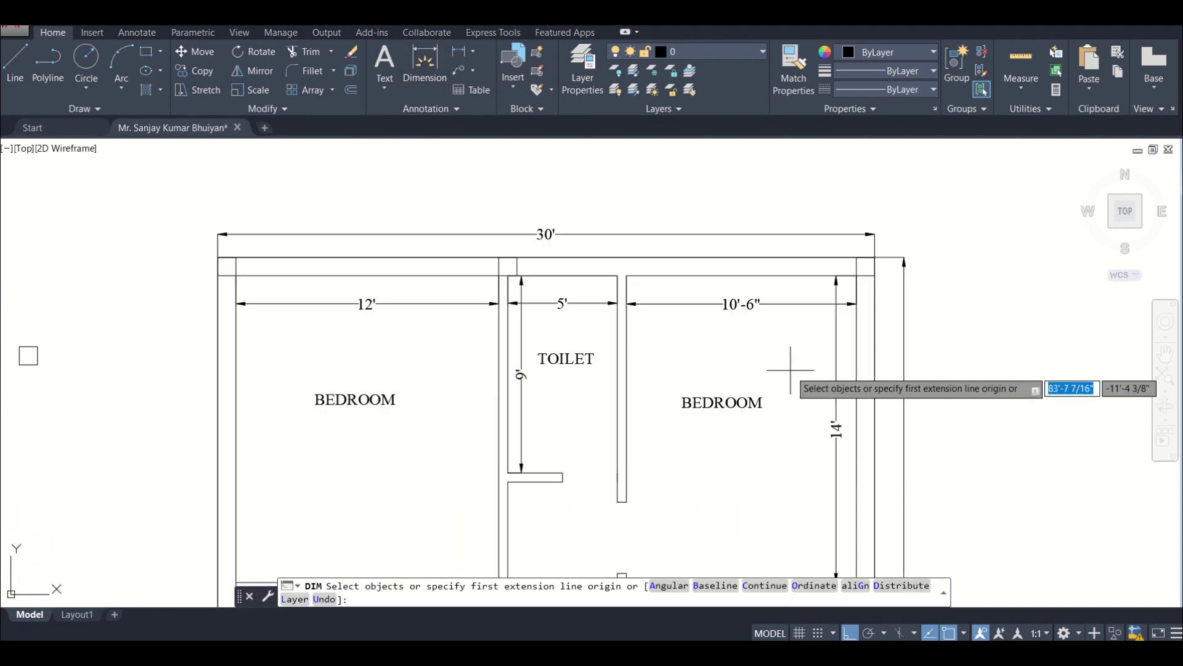
pyautogui.scroll(2, 844, 305)
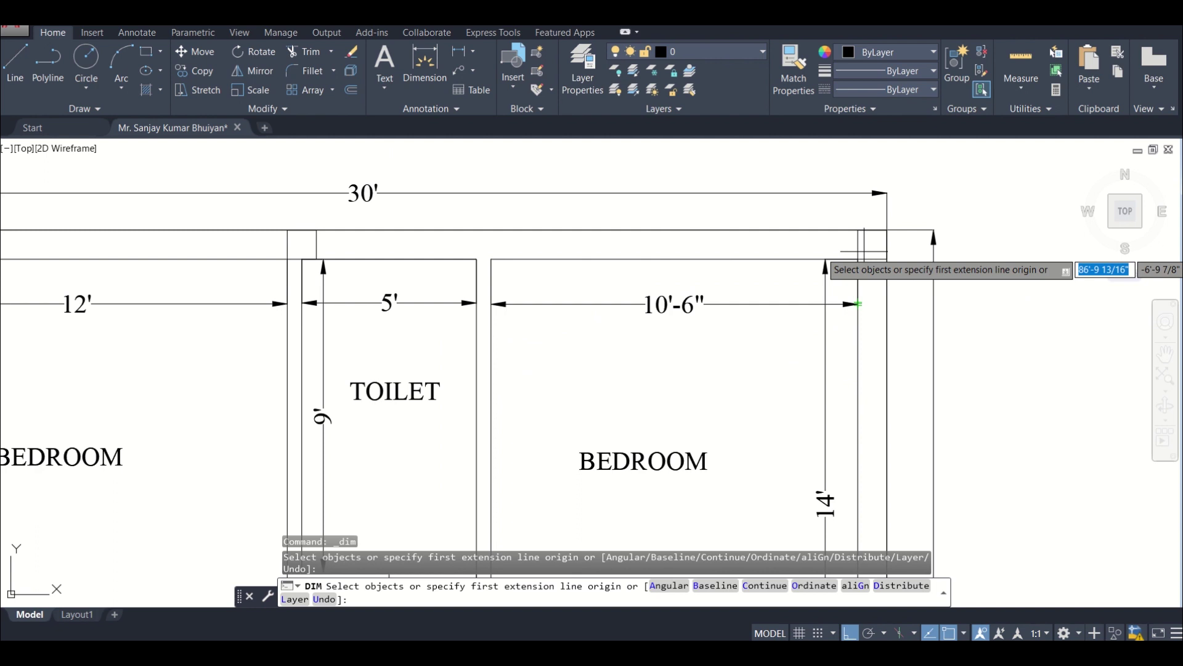
pyautogui.click(858, 257)
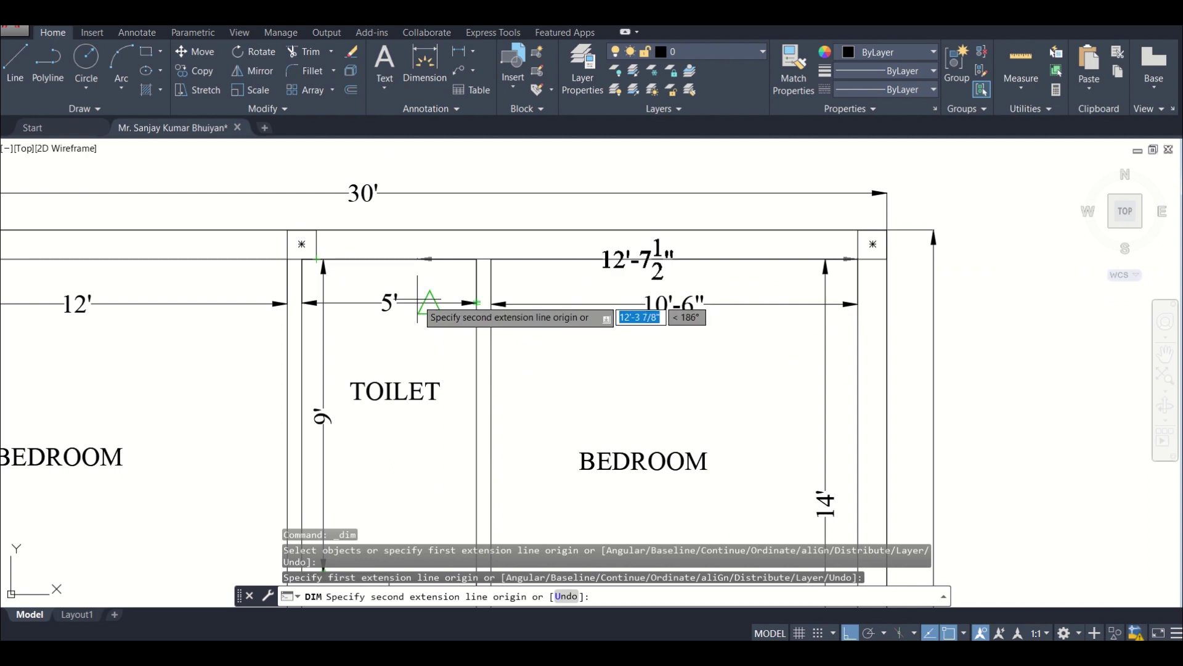
pyautogui.press('Escape')
pyautogui.scroll(-3, 417, 299)
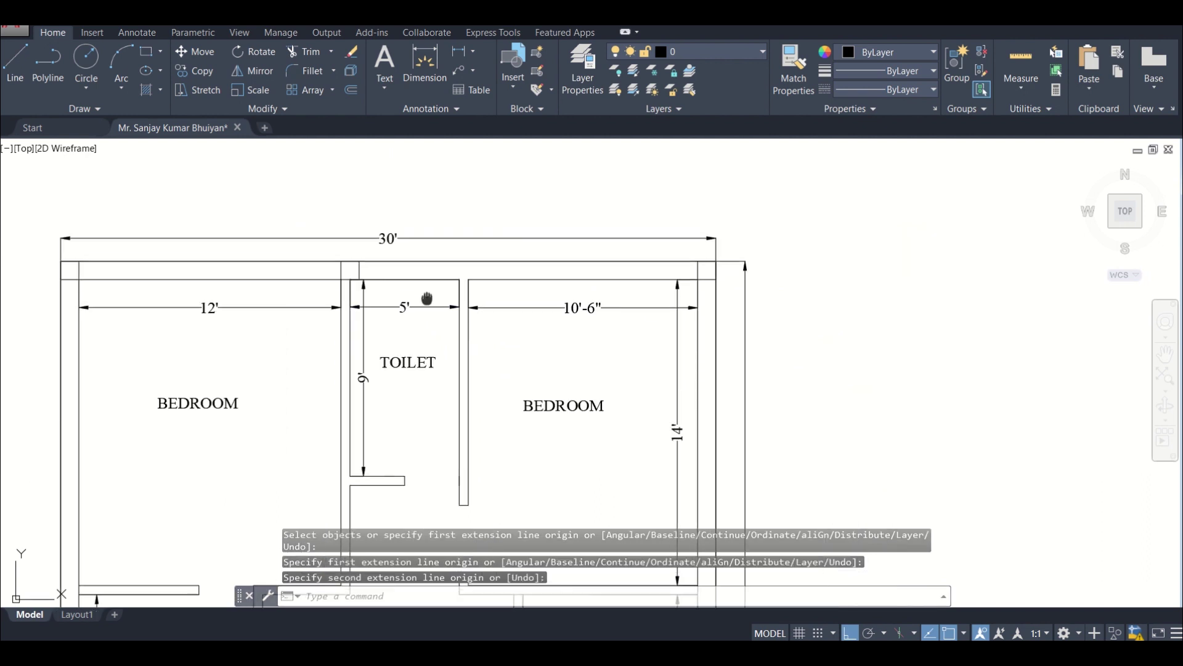
pyautogui.scroll(3, 438, 324)
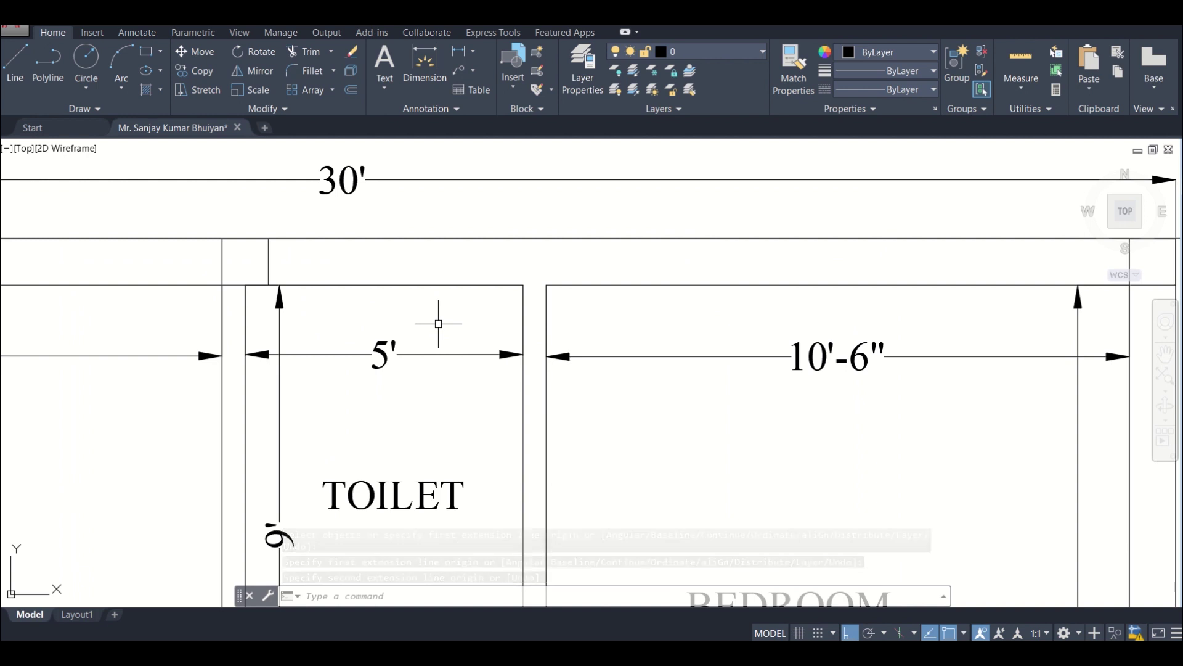
pyautogui.scroll(-3, 438, 323)
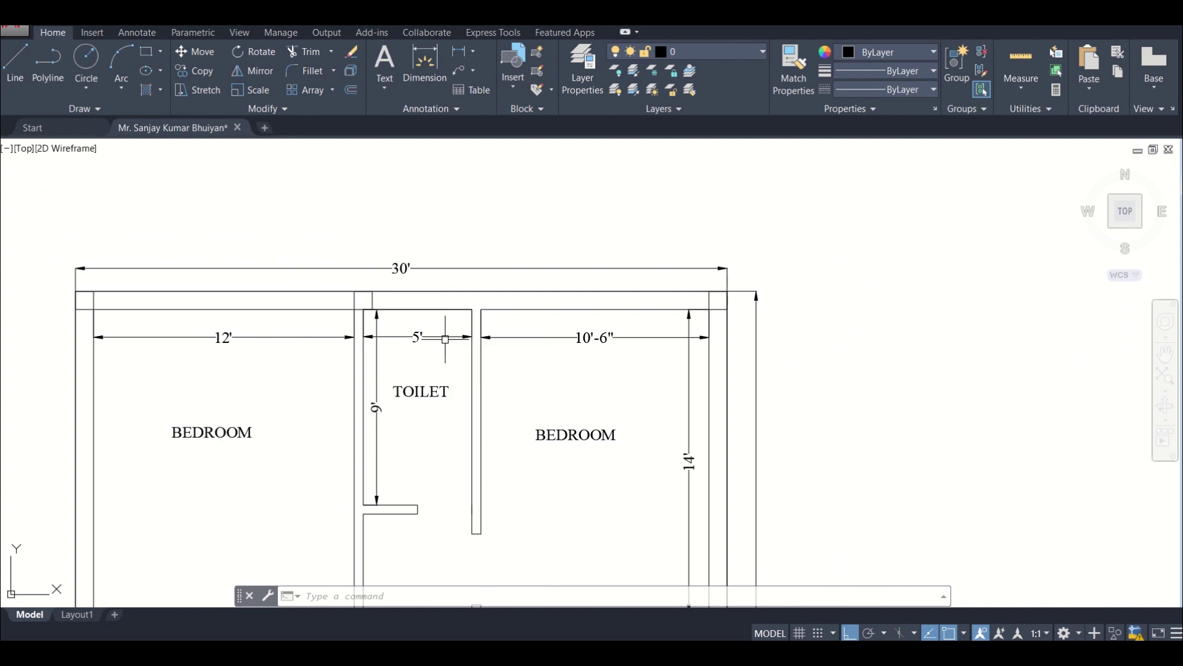
# - Select the three top-wall columns: top-left corner, above the toilet, and top-right corner
pyautogui.moveTo(445, 339); pyautogui.dragTo(258, 252, button='middle')
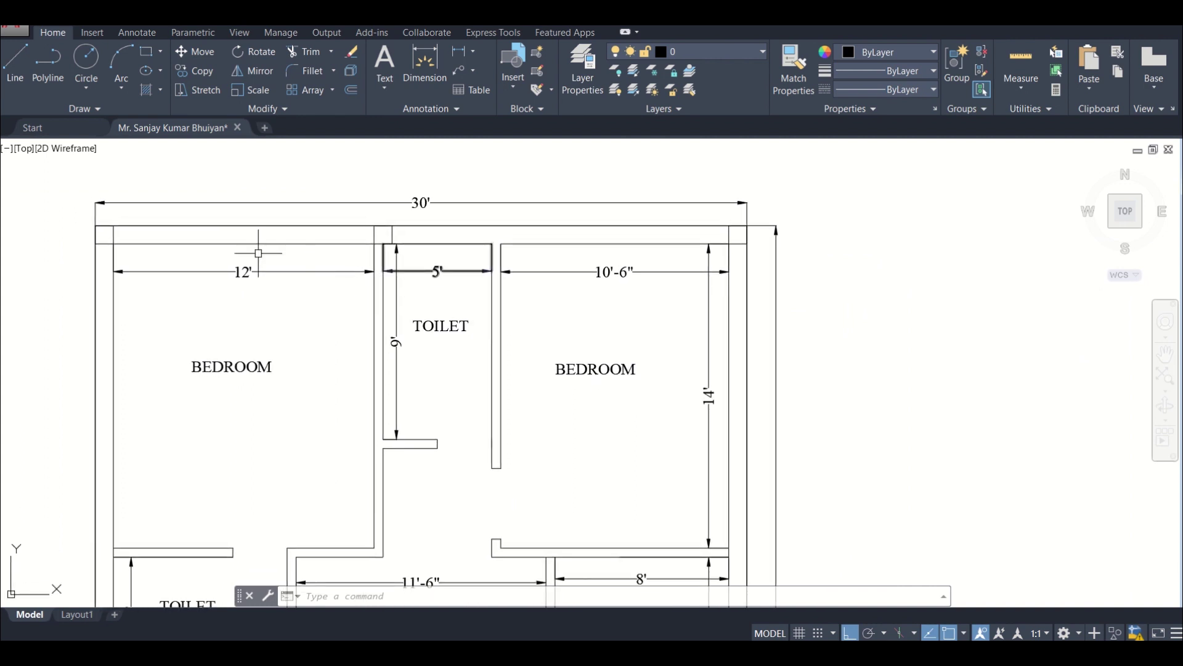
pyautogui.click(68, 220)
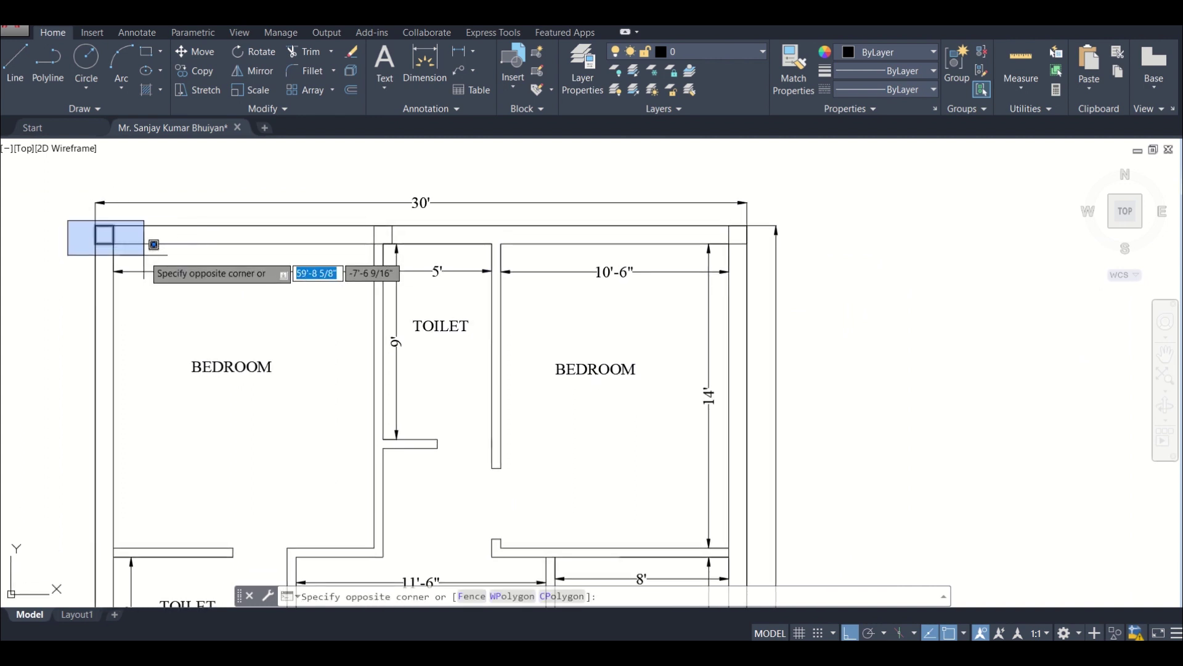
pyautogui.click(117, 251)
pyautogui.click(343, 211)
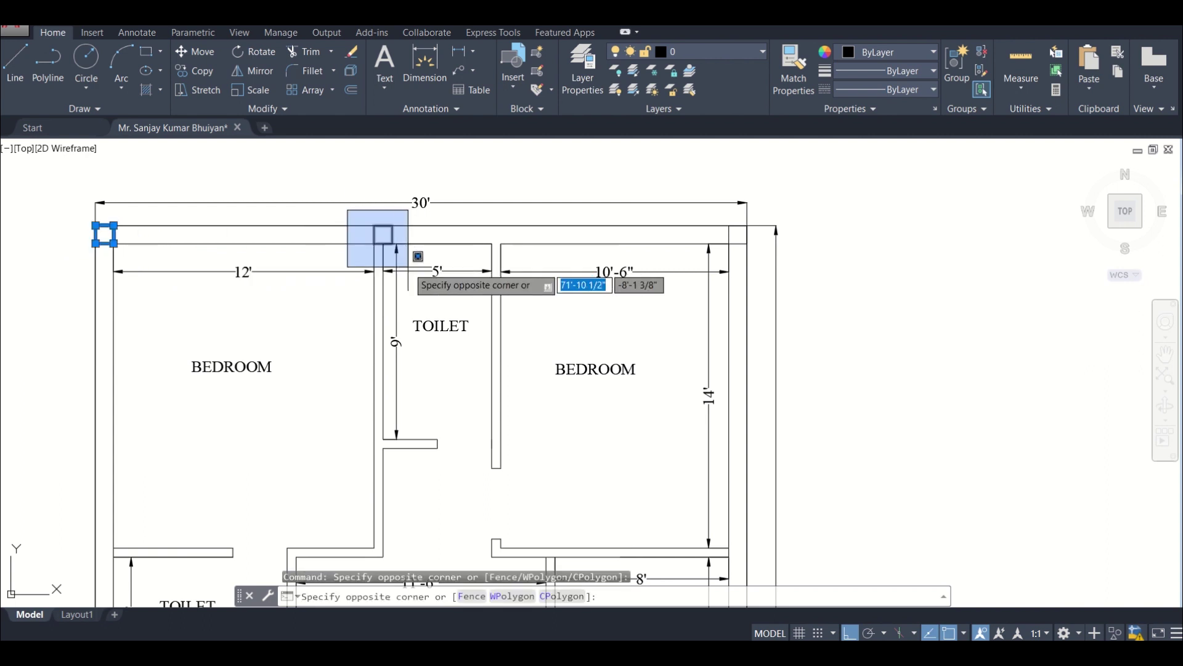
pyautogui.click(402, 246)
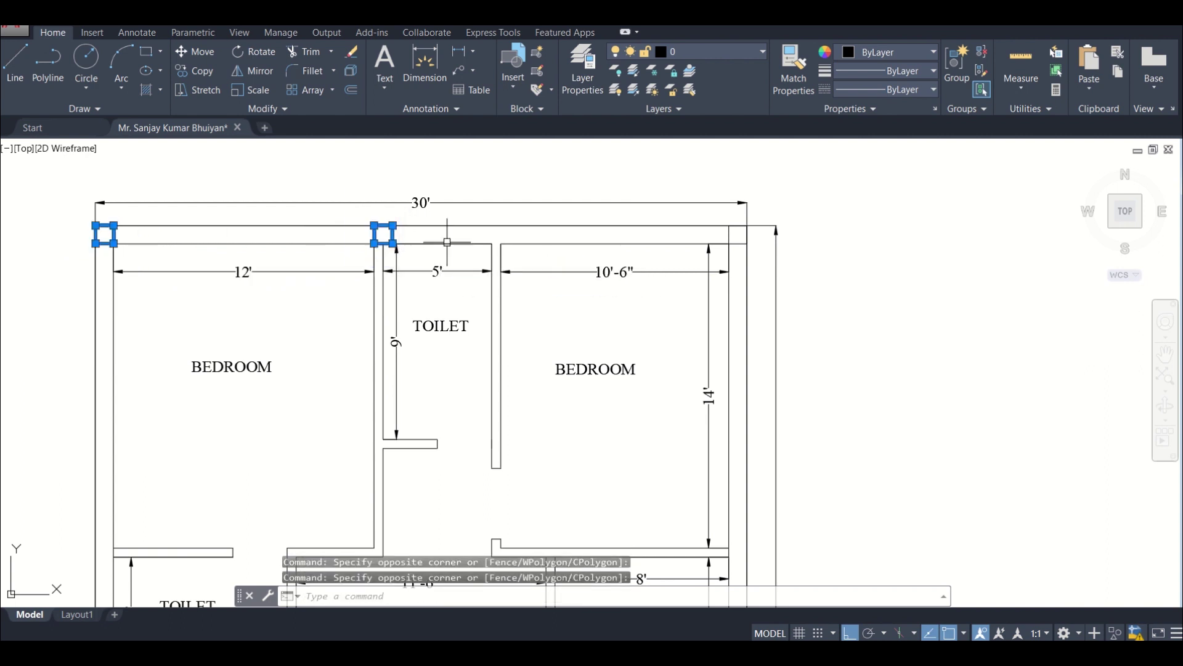
pyautogui.click(720, 208)
pyautogui.click(768, 252)
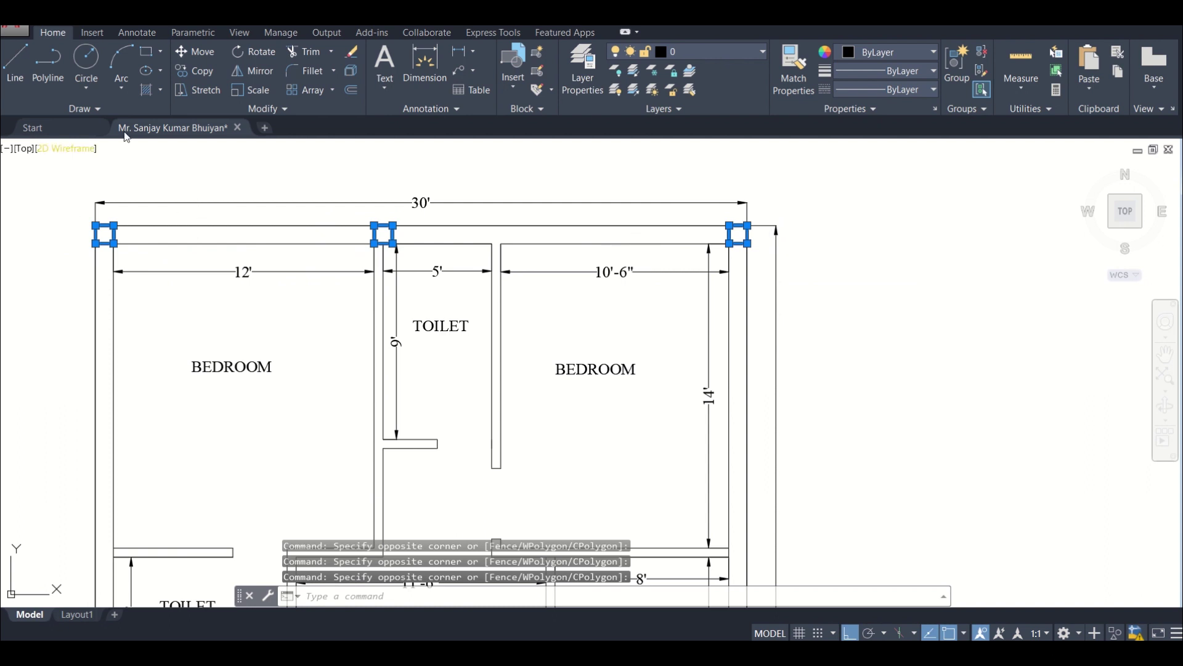
# - Copy the three columns 14'-5" down from the top-left corner to the next wall junction
pyautogui.click(195, 71)
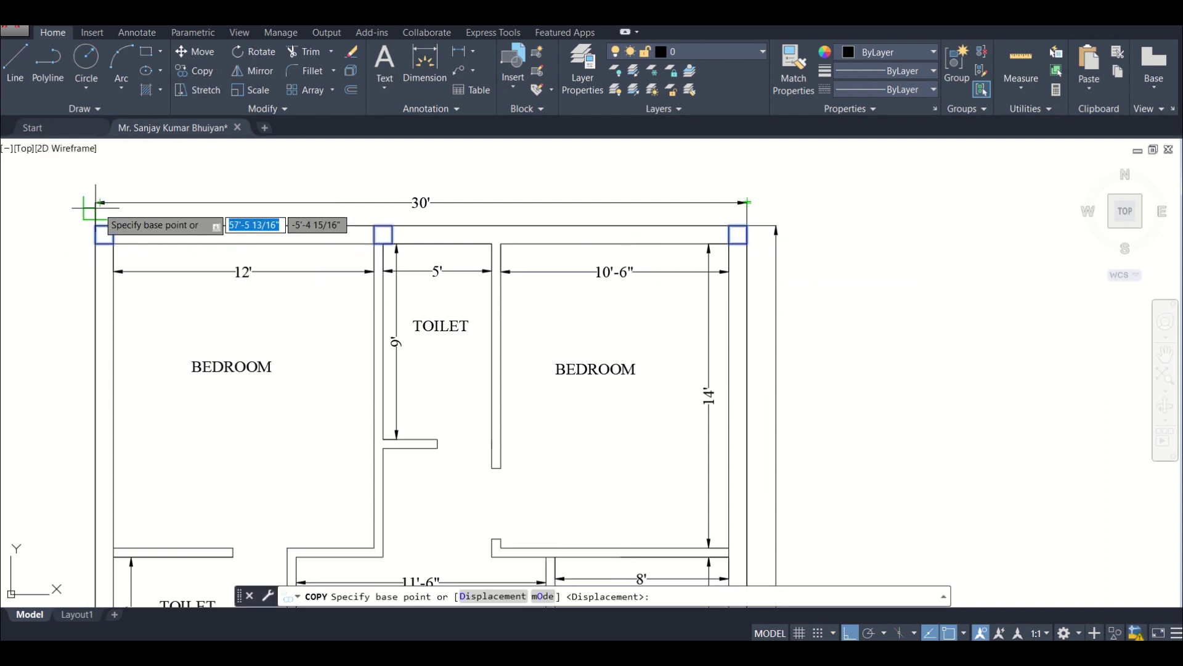
pyautogui.moveTo(153, 345); pyautogui.dragTo(177, 272, button='middle')
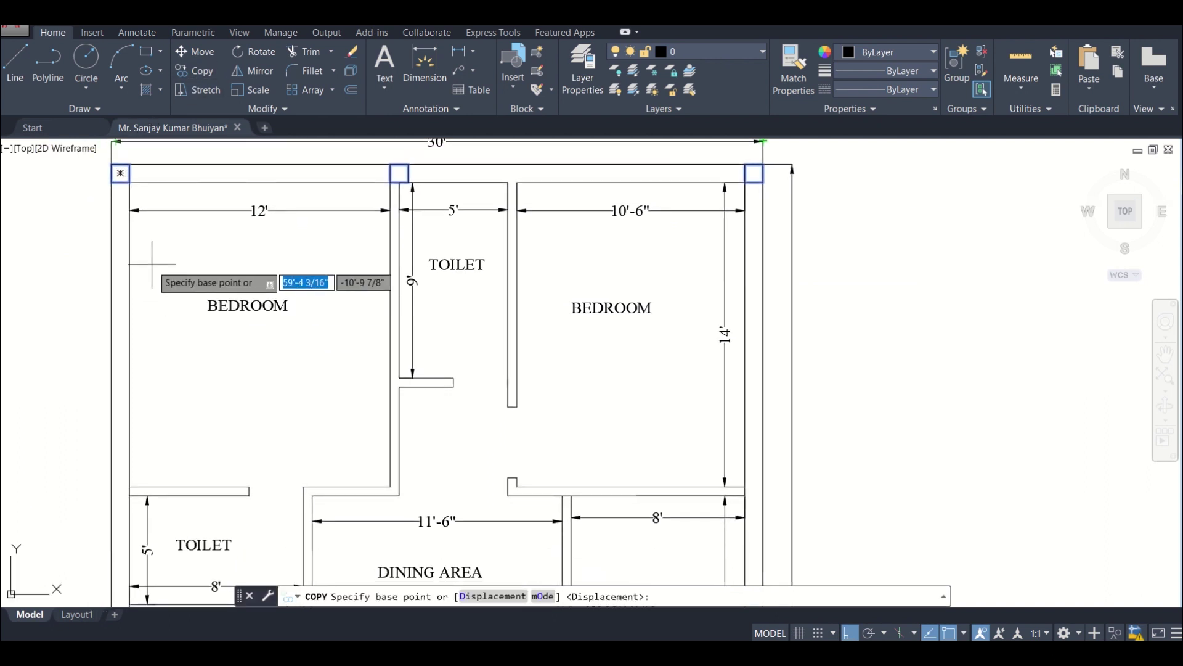
pyautogui.click(130, 210)
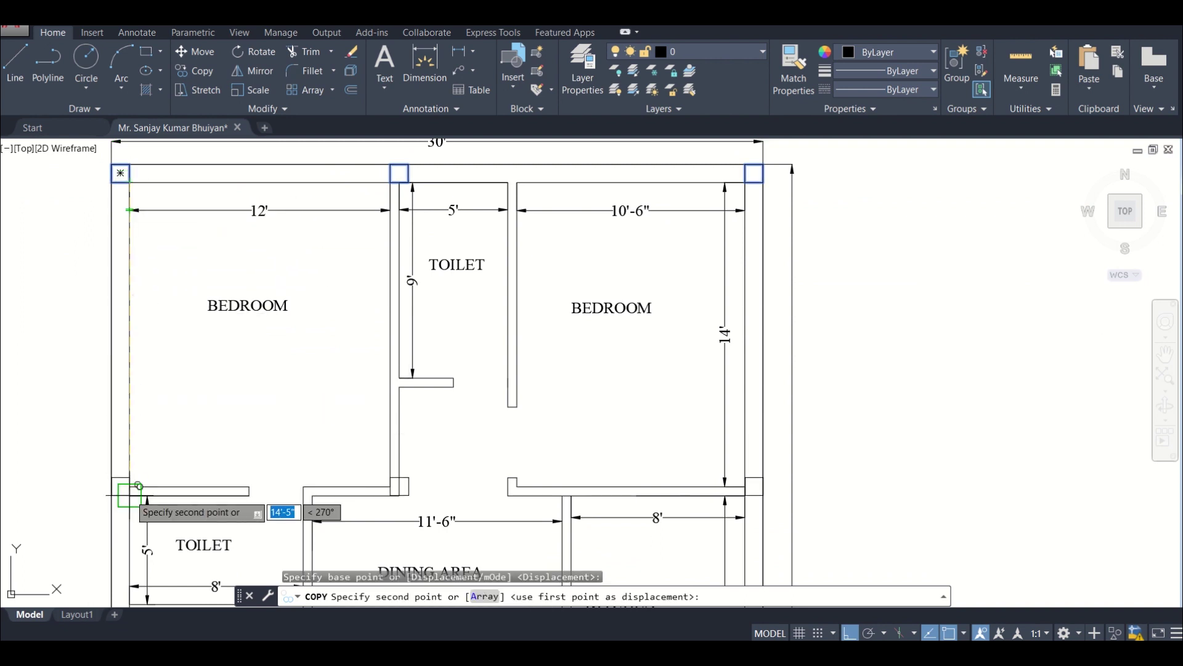
pyautogui.click(147, 492)
# - Place another set of column copies at the toilet–bedroom wall junction
pyautogui.moveTo(234, 421); pyautogui.dragTo(230, 337, button='middle')
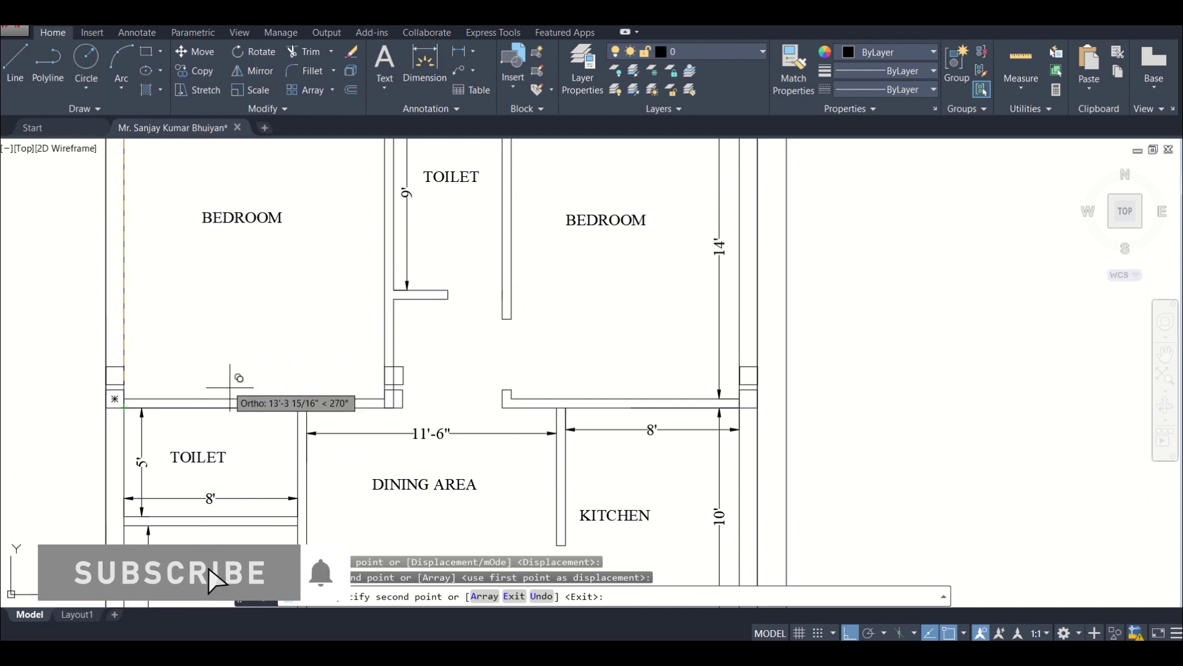
pyautogui.moveTo(229, 387); pyautogui.dragTo(253, 322, button='middle')
pyautogui.scroll(-2, 253, 321)
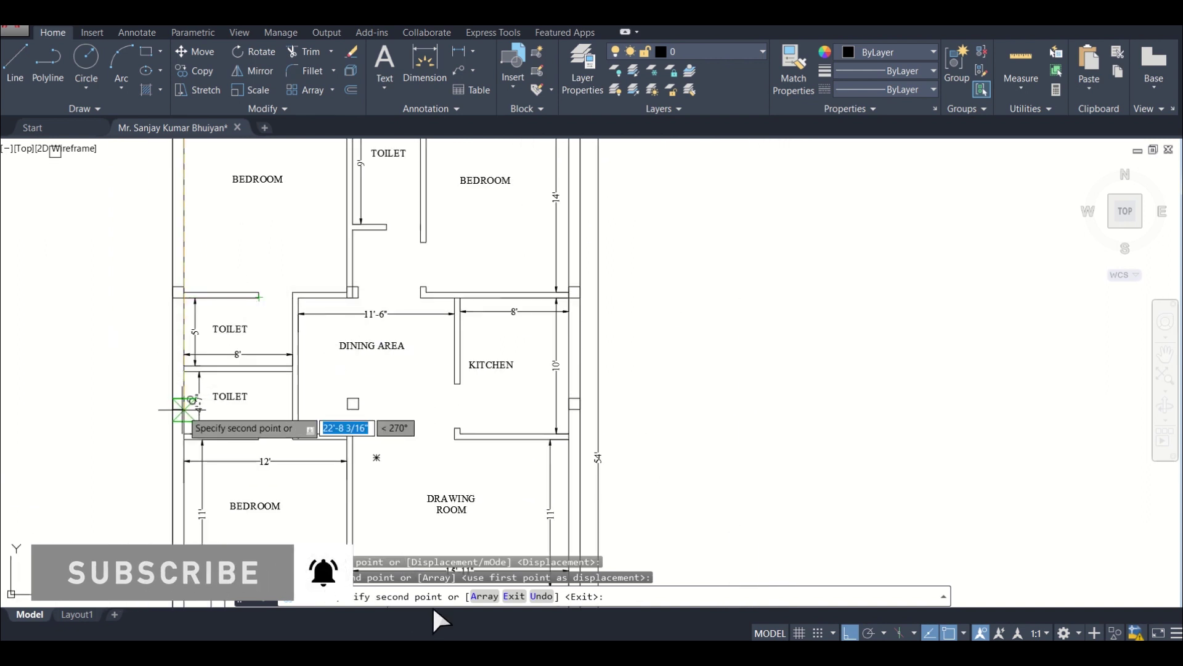
pyautogui.moveTo(192, 424); pyautogui.dragTo(193, 346, button='middle')
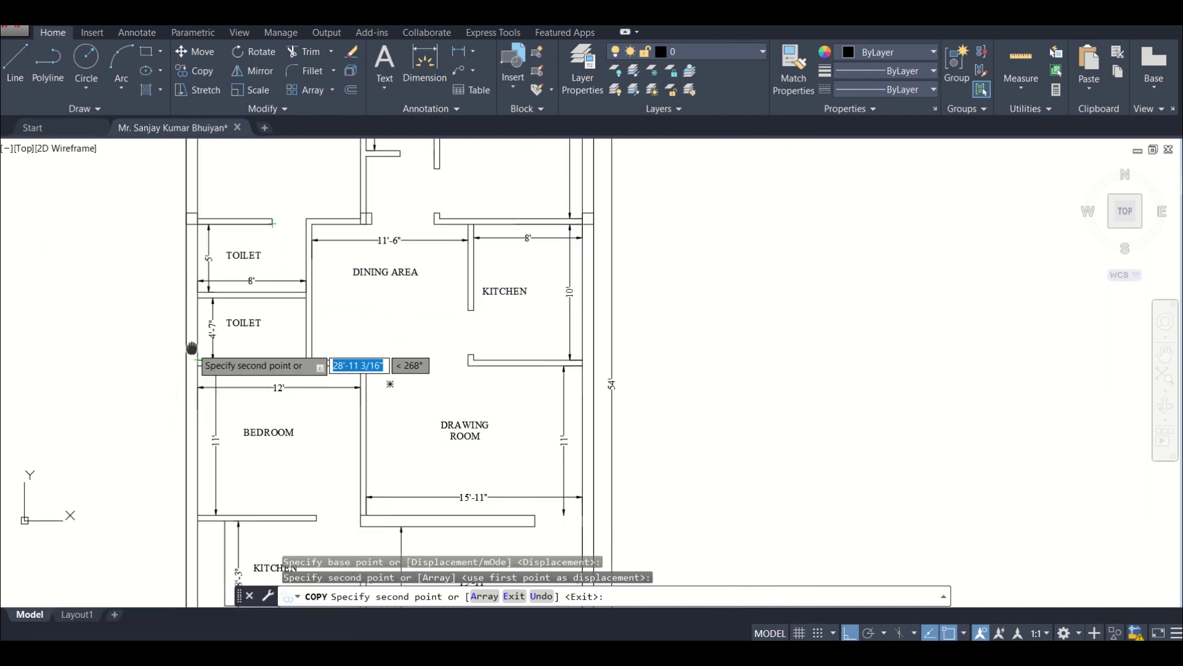
pyautogui.scroll(6, 203, 364)
pyautogui.click(224, 328)
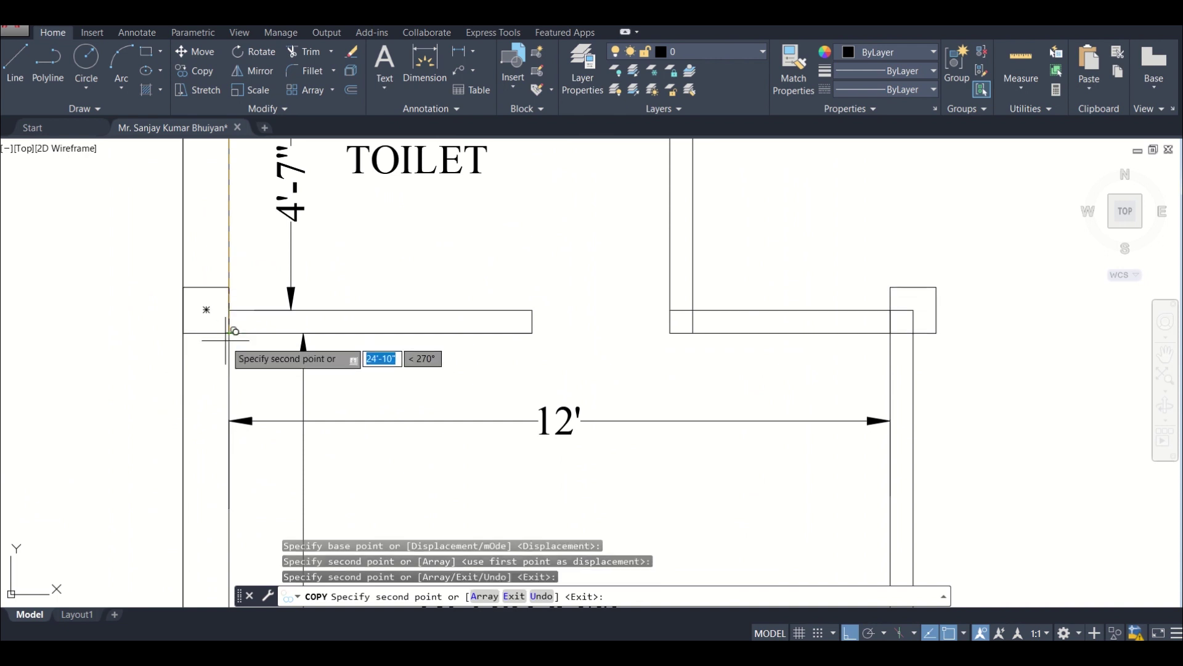
pyautogui.scroll(-2, 229, 416)
pyautogui.scroll(-4, 227, 409)
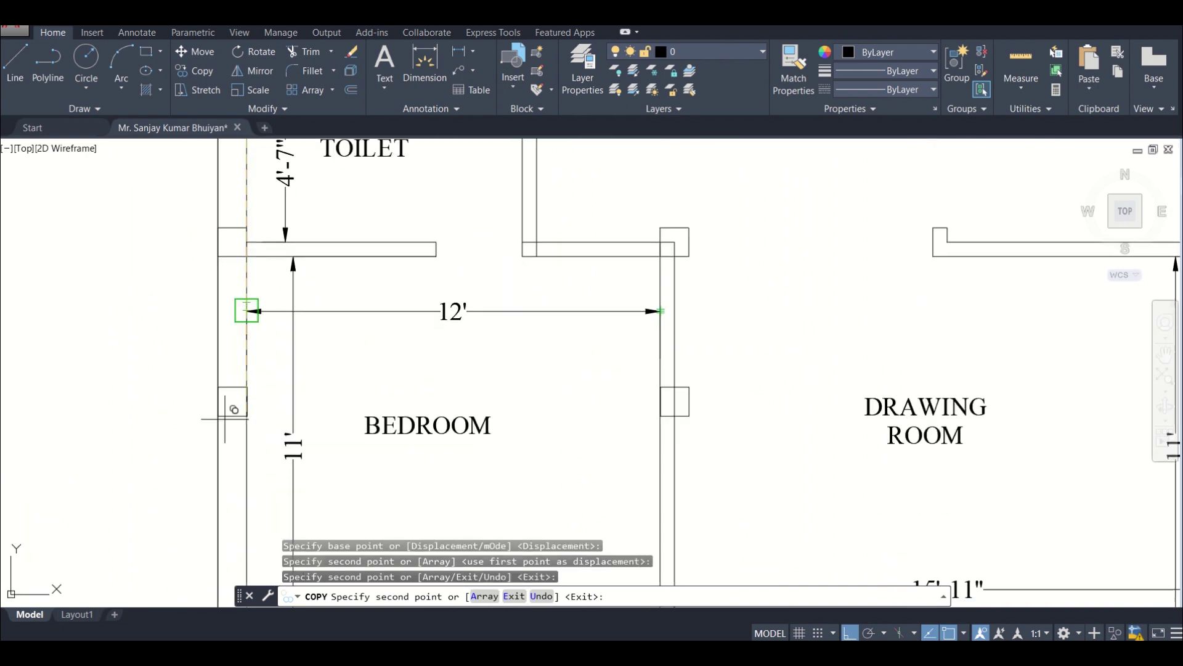
pyautogui.scroll(6, 245, 355)
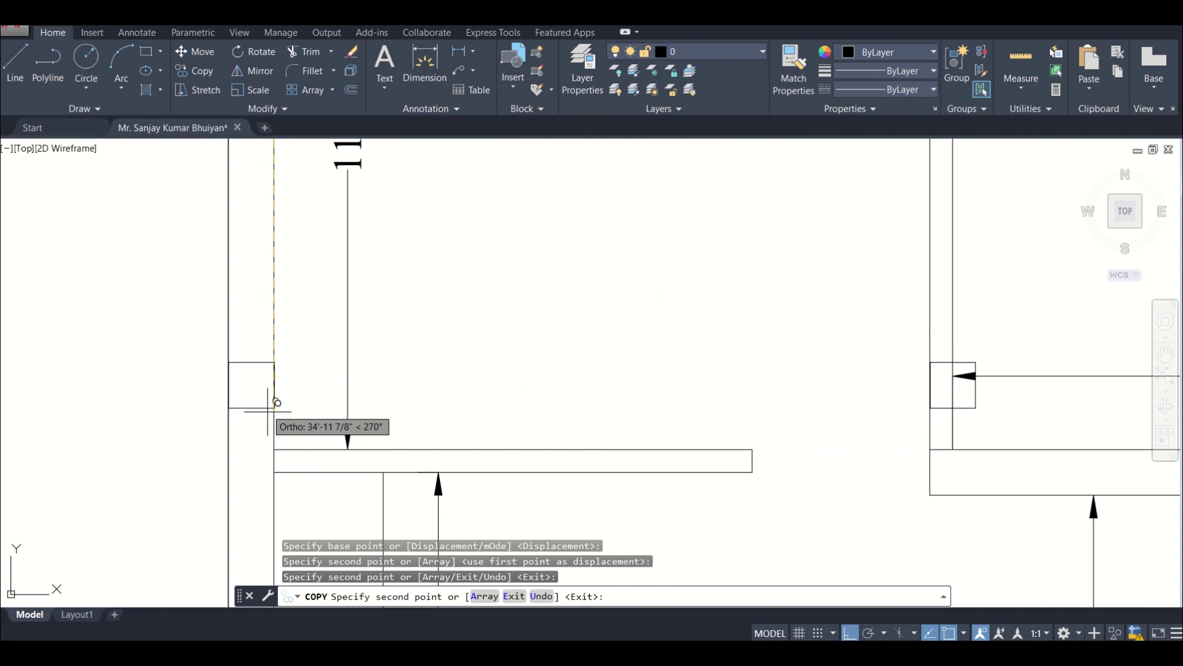
pyautogui.scroll(-3, 283, 462)
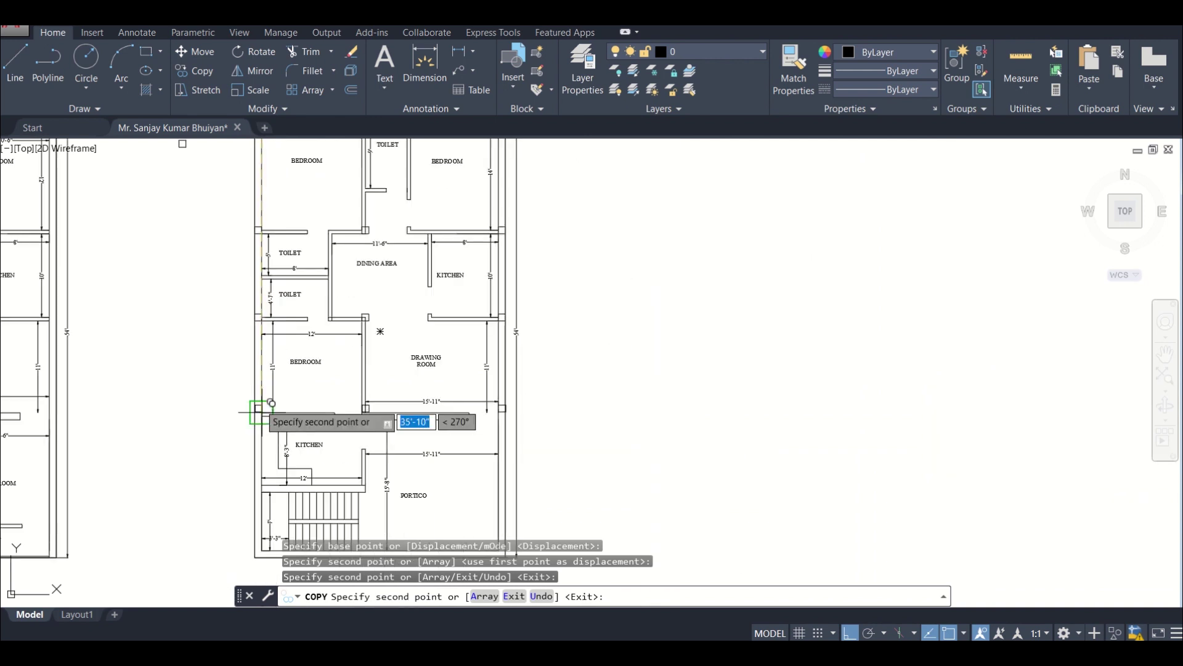
pyautogui.scroll(5, 271, 404)
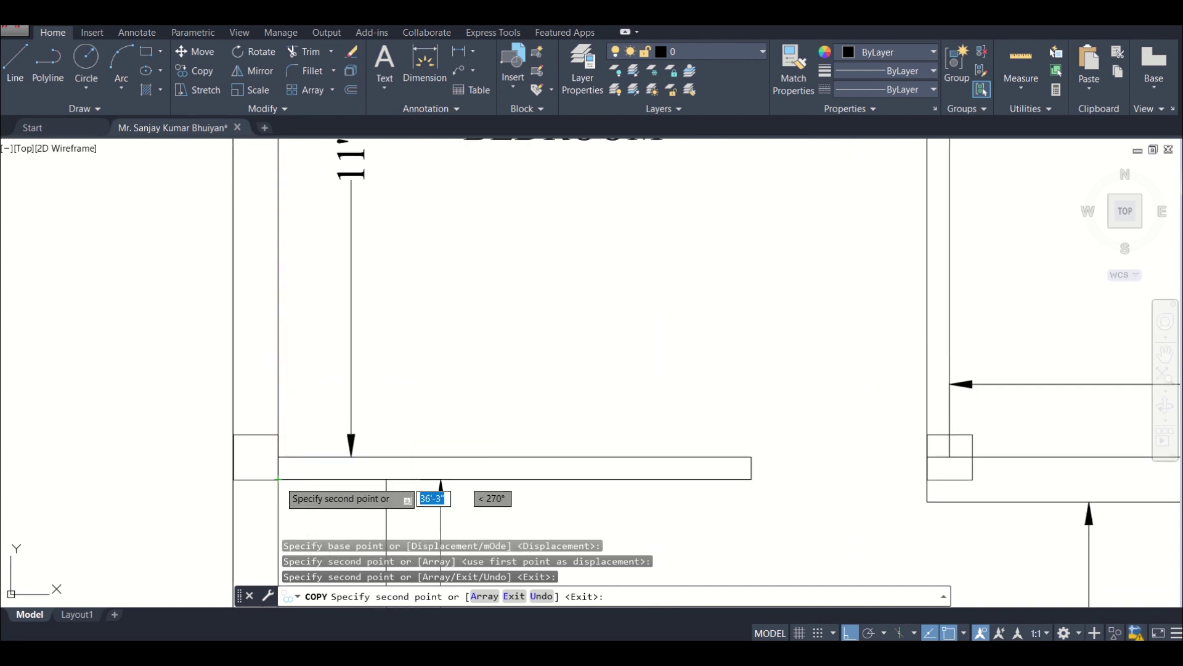
pyautogui.scroll(-5, 292, 331)
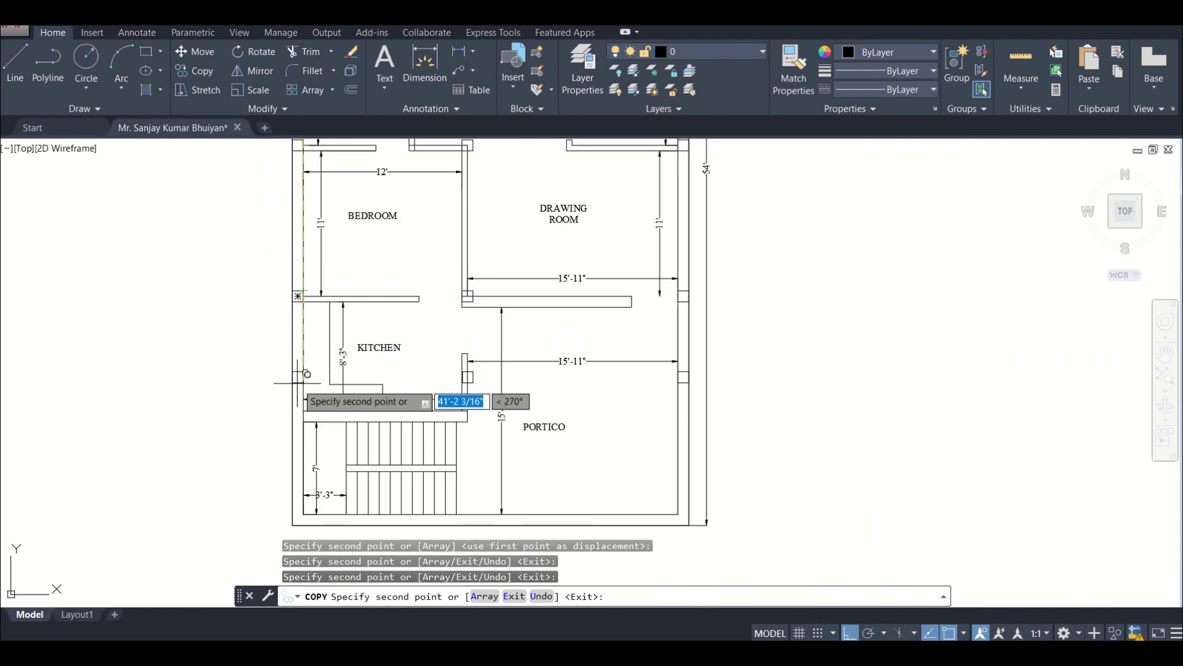
pyautogui.scroll(4, 290, 410)
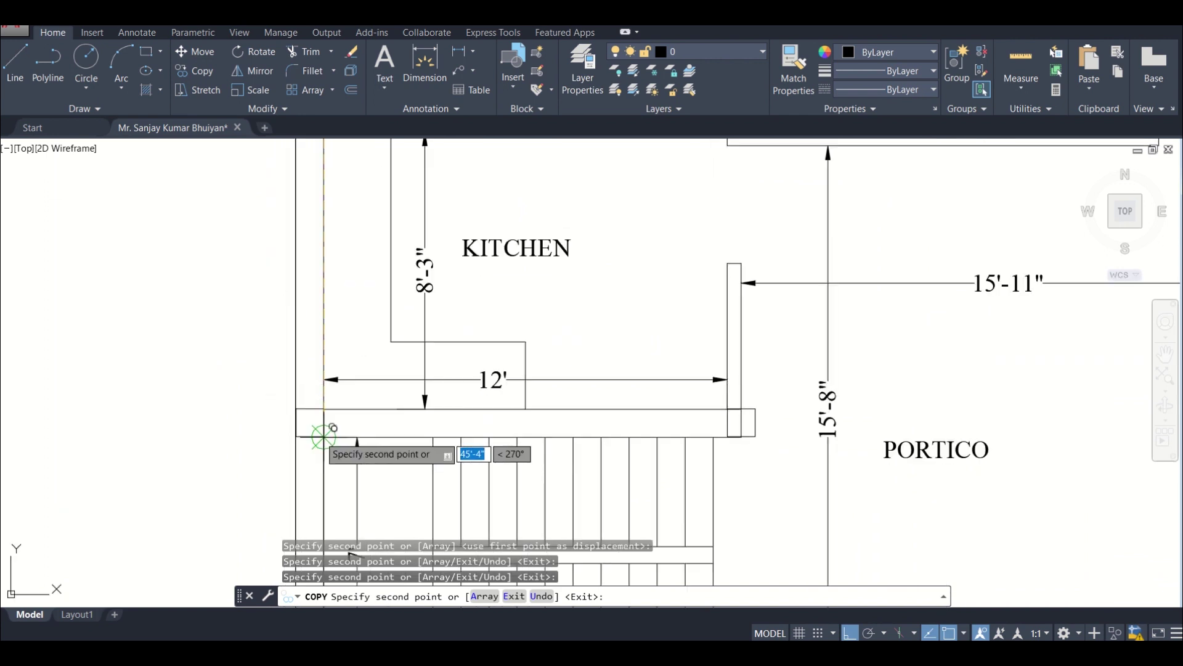
pyautogui.scroll(-5, 330, 386)
pyautogui.scroll(5, 336, 394)
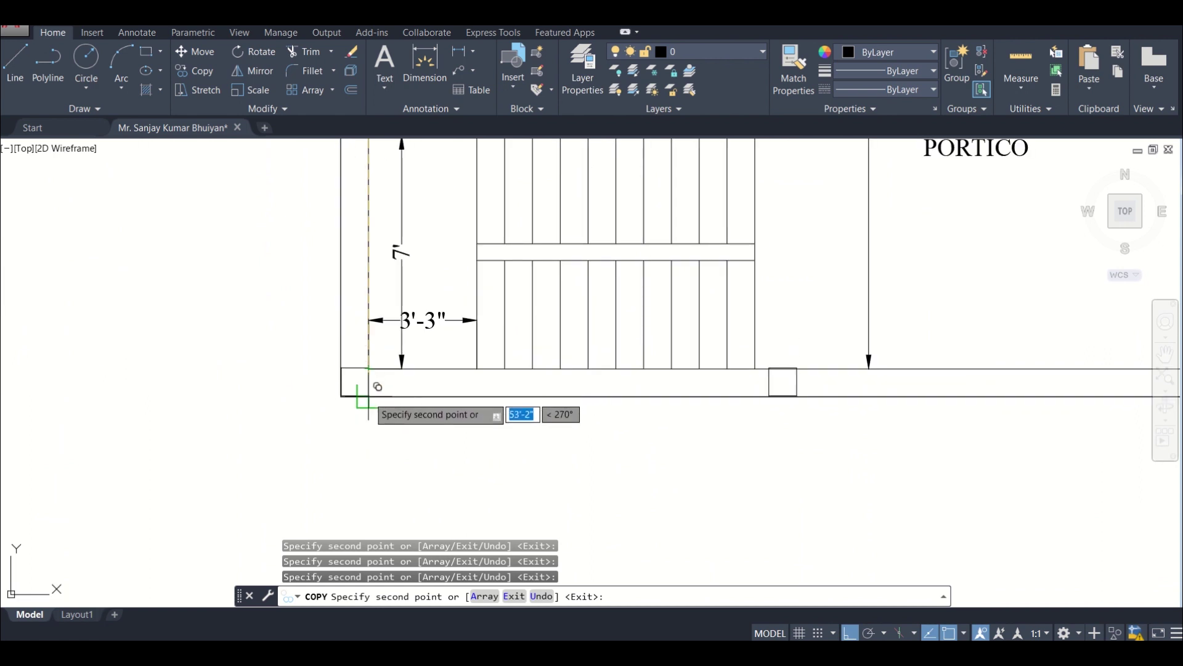
pyautogui.press('Escape')
pyautogui.scroll(-5, 368, 370)
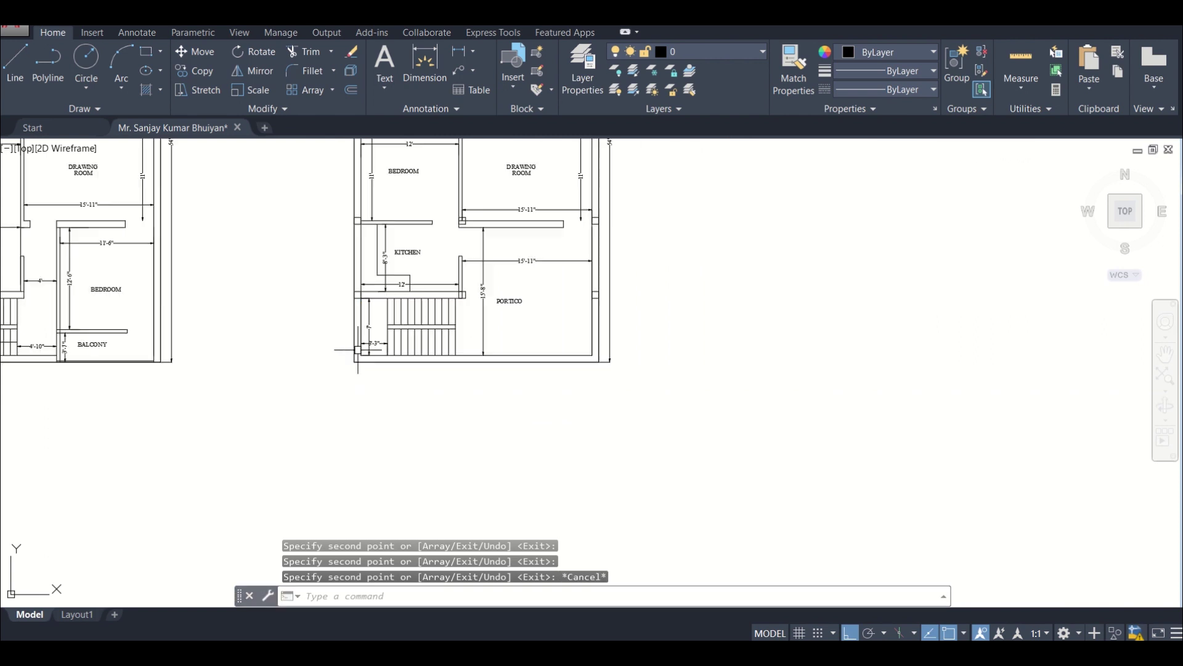
# - Select the three columns on the kitchen–portico wall line
pyautogui.moveTo(367, 322); pyautogui.dragTo(368, 330, button='middle')
pyautogui.scroll(4, 368, 330)
pyautogui.click(308, 355)
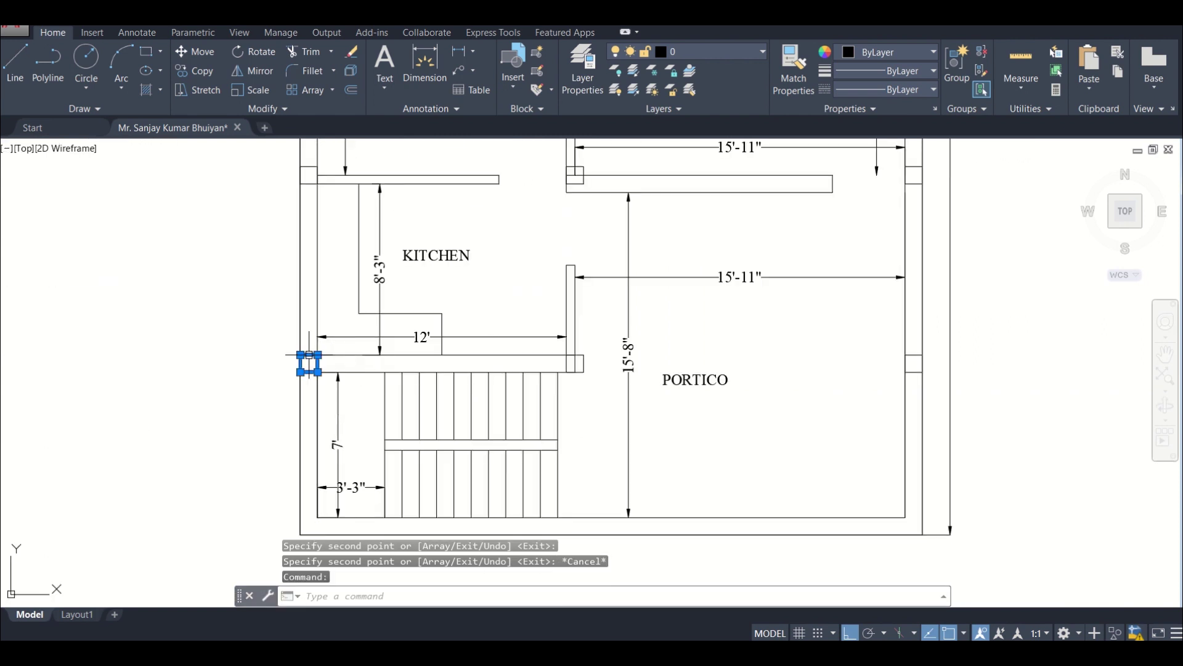
pyautogui.click(582, 356)
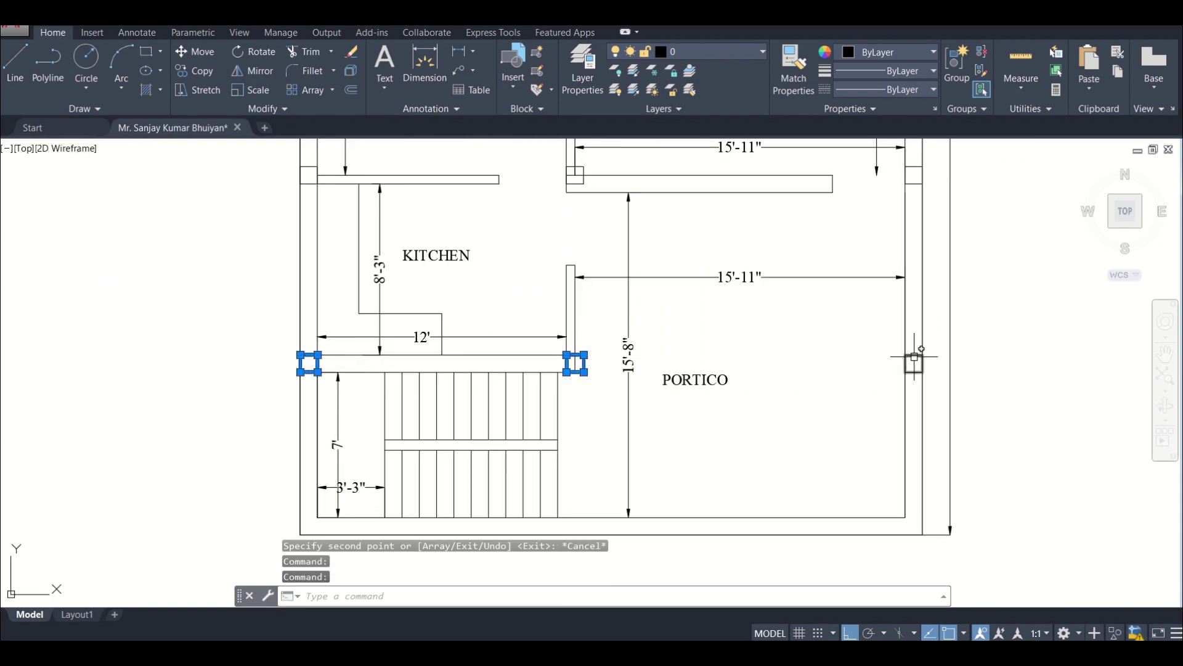
pyautogui.click(914, 357)
# - Copy them from the left column's corner down to the bottom outer wall
pyautogui.scroll(3, 291, 401)
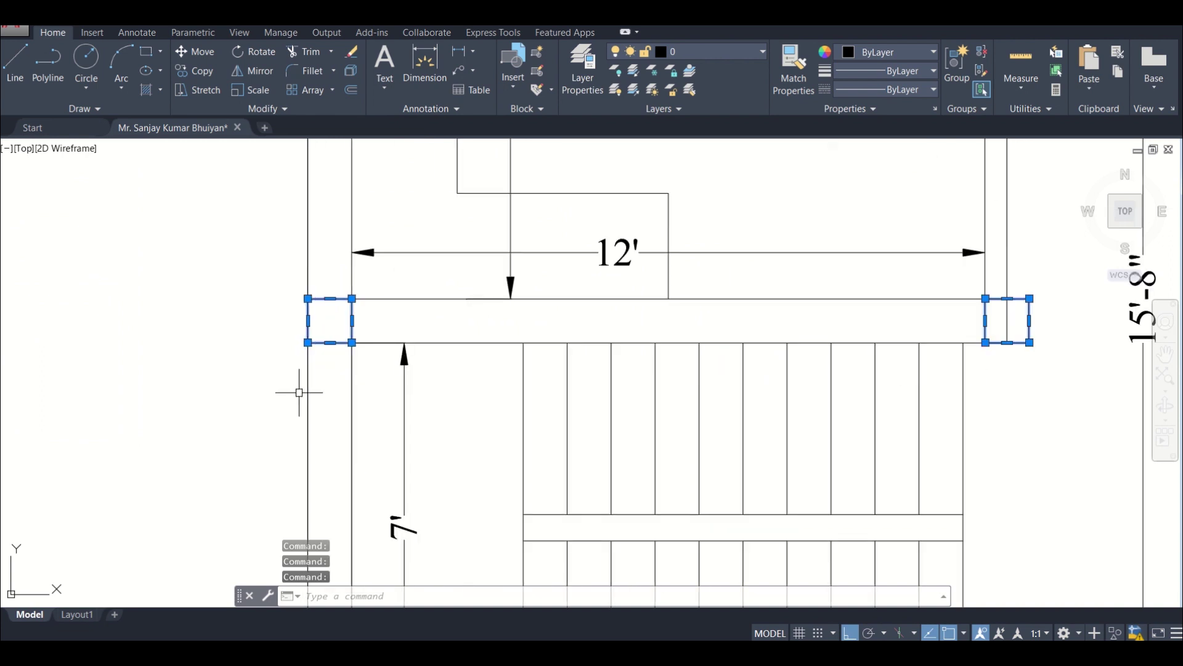
pyautogui.moveTo(298, 392)
pyautogui.mouseDown(button='middle')
pyautogui.moveTo(335, 251)
pyautogui.moveTo(321, 344)
pyautogui.mouseUp(button='middle')
pyautogui.scroll(-4, 335, 253)
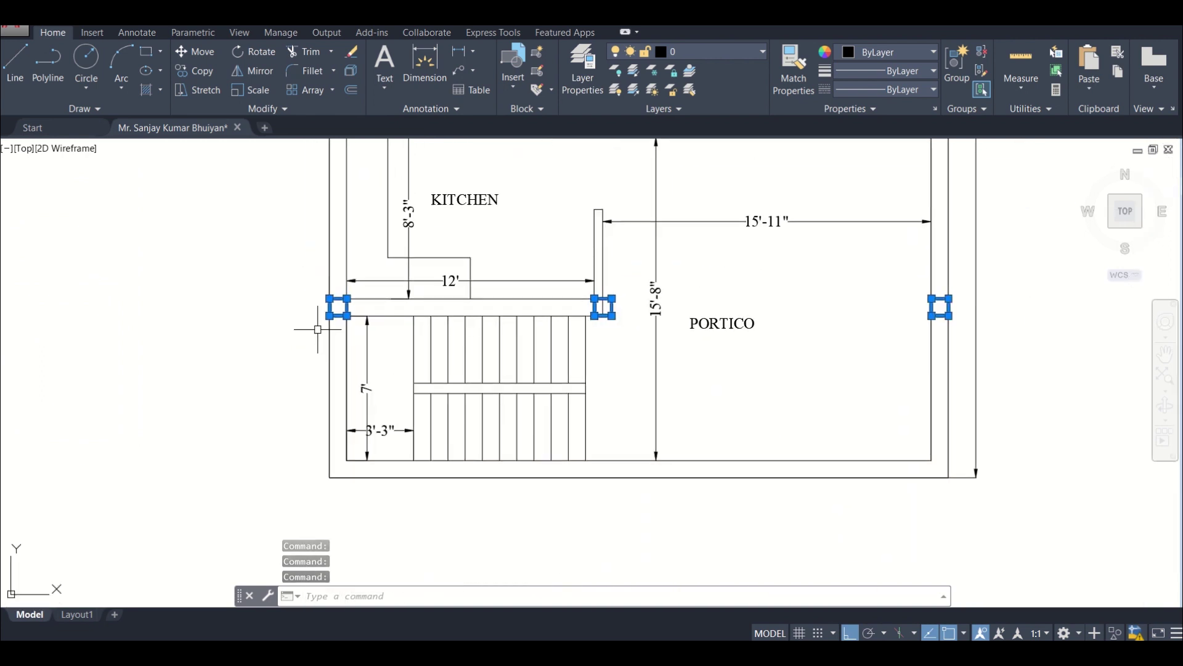
pyautogui.write('o')
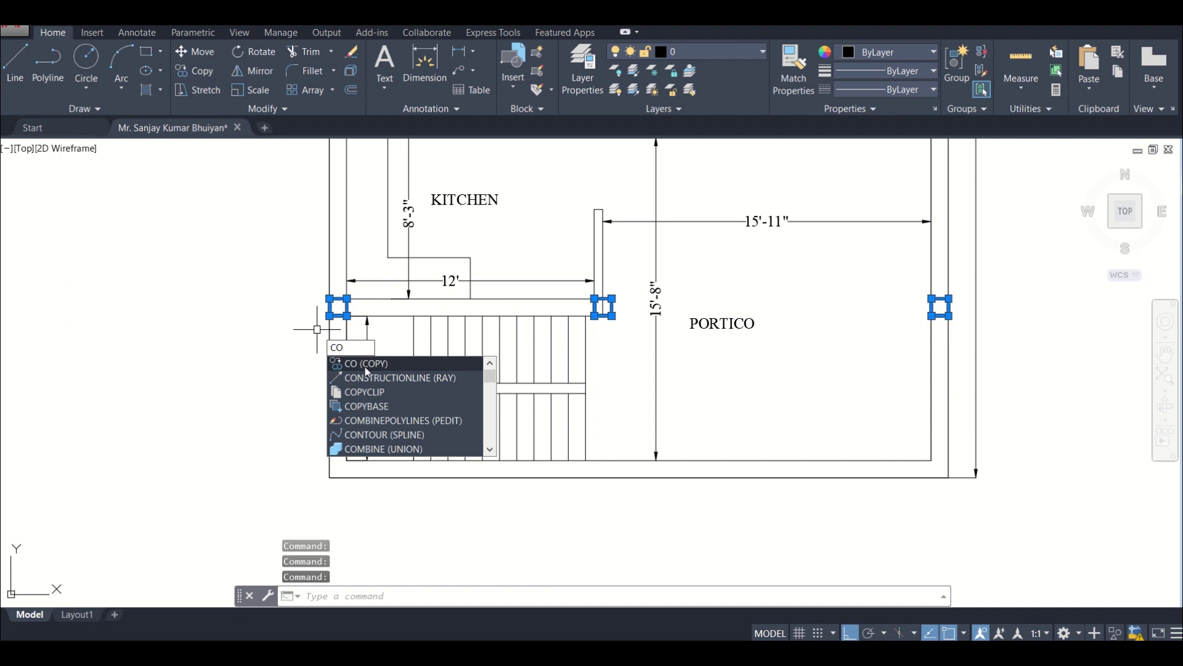
pyautogui.click(366, 363)
pyautogui.click(338, 307)
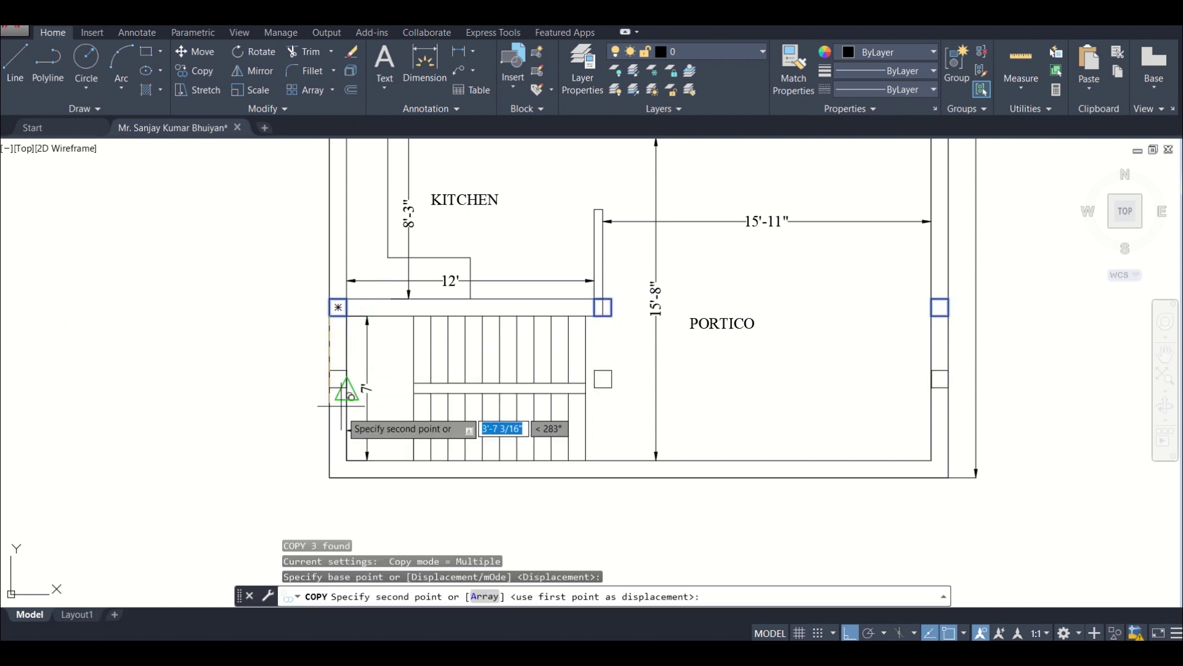
pyautogui.click(336, 471)
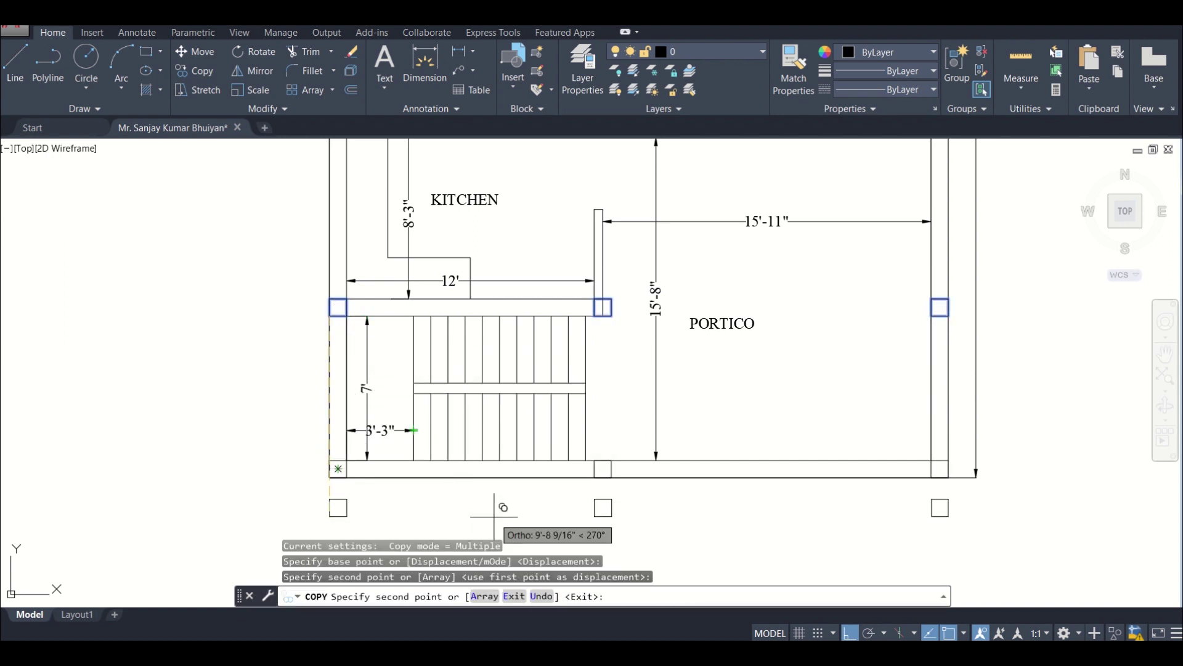
pyautogui.press('Escape')
pyautogui.scroll(-5, 490, 502)
pyautogui.scroll(2, 499, 444)
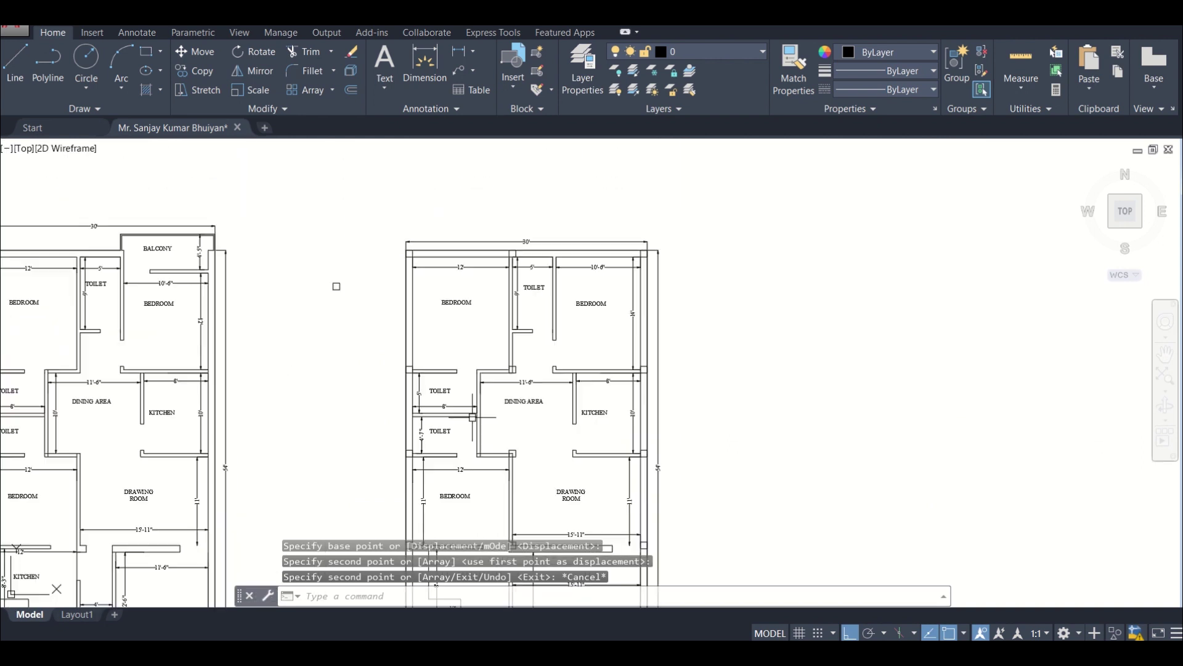
pyautogui.scroll(6, 407, 246)
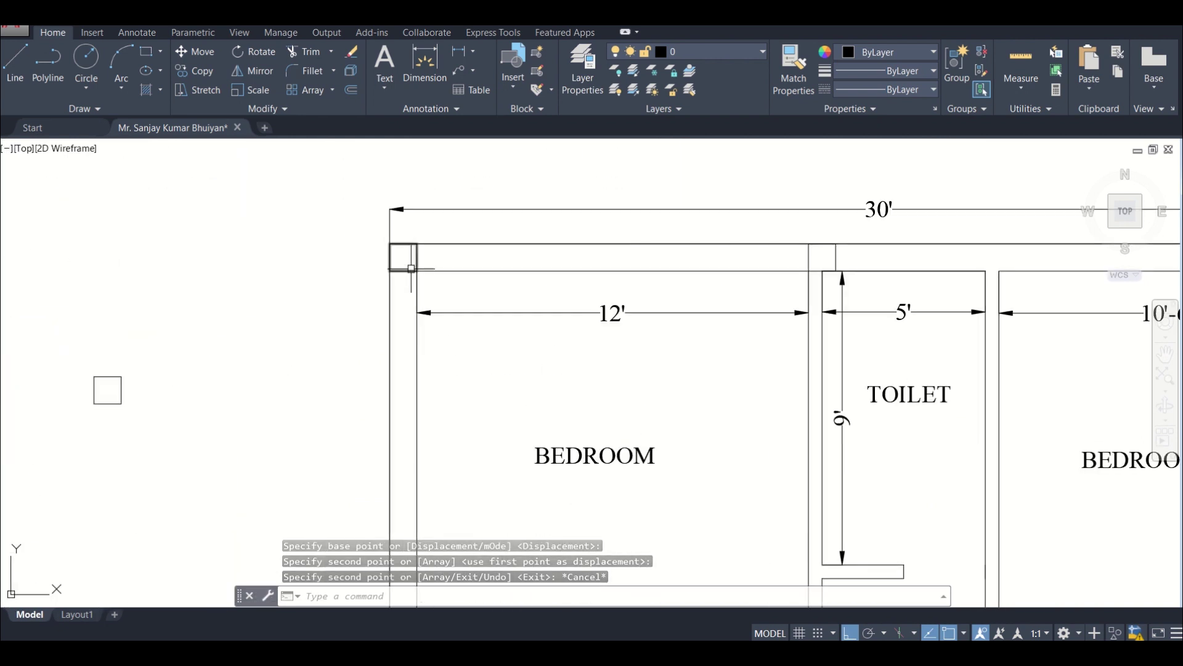
pyautogui.scroll(-4, 411, 266)
pyautogui.scroll(-4, 740, 302)
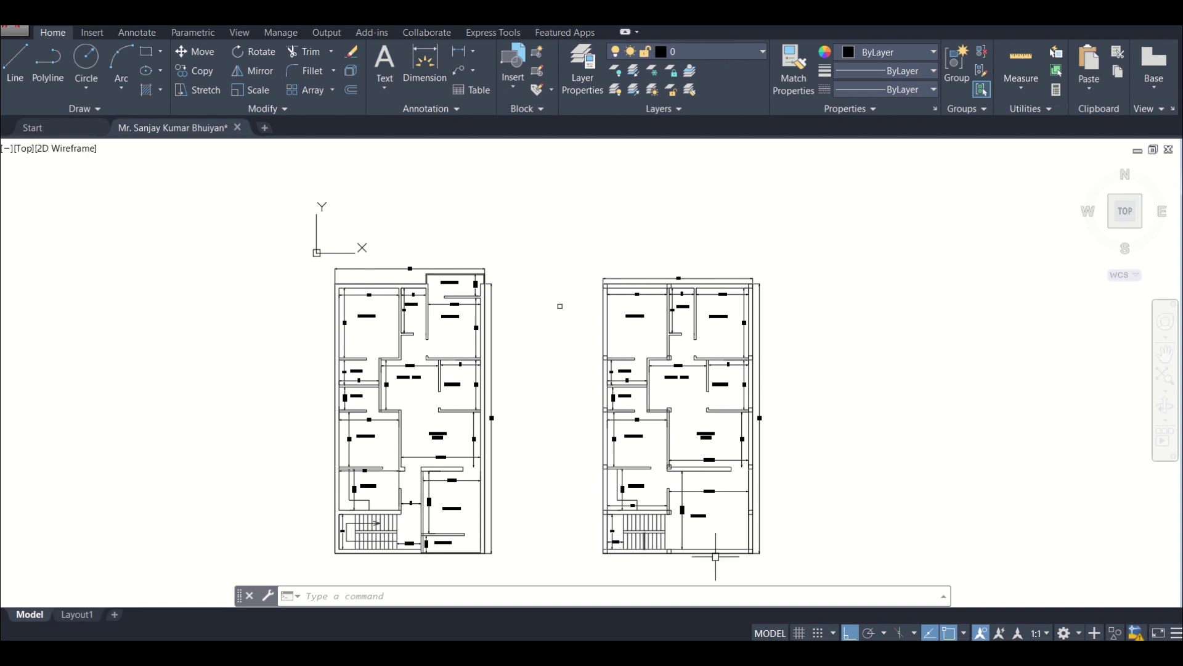
pyautogui.scroll(2, 774, 534)
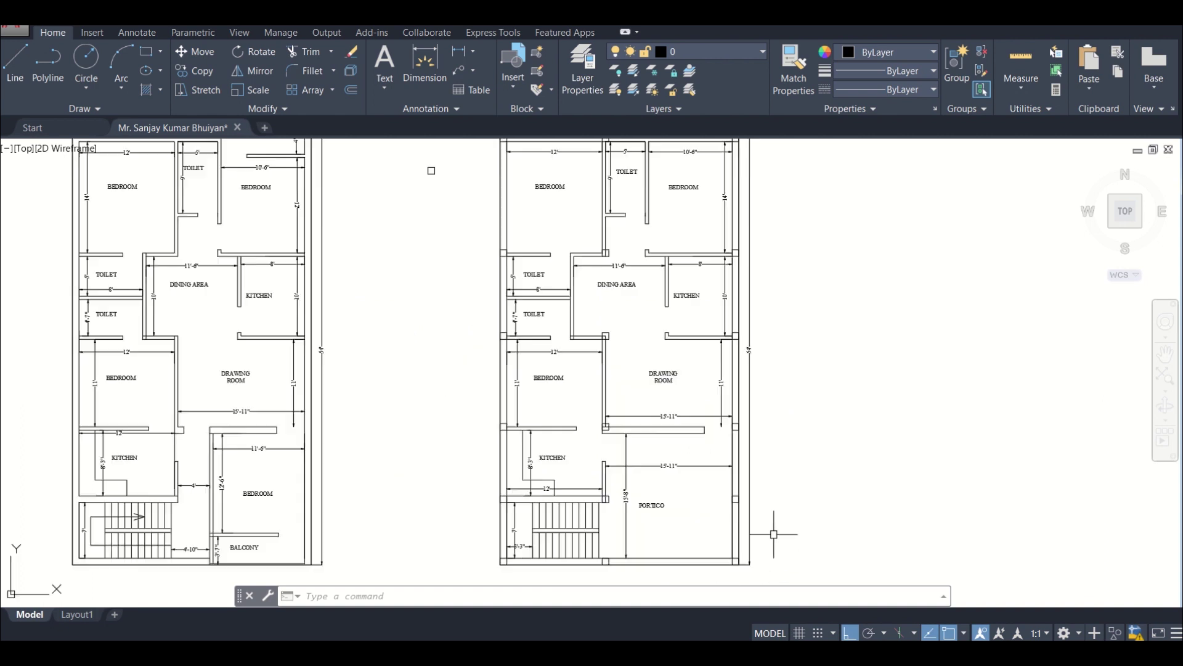
pyautogui.scroll(-2, 610, 487)
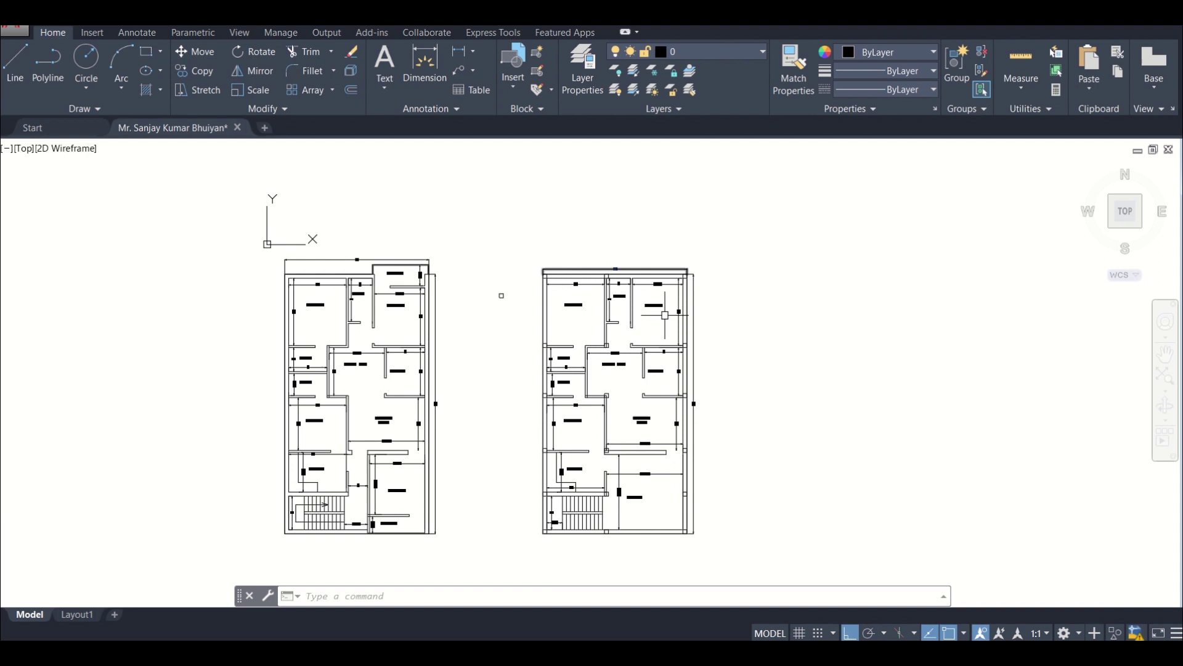
pyautogui.scroll(5, 648, 289)
pyautogui.scroll(-2, 649, 286)
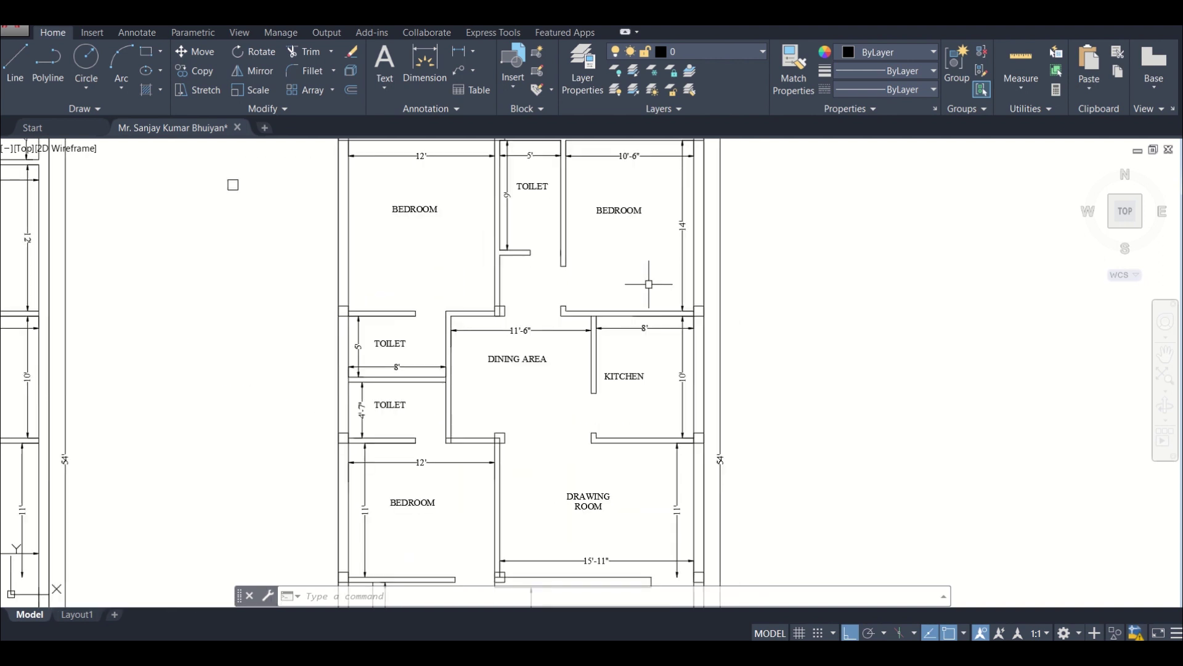
pyautogui.moveTo(647, 278); pyautogui.dragTo(632, 356, button='middle')
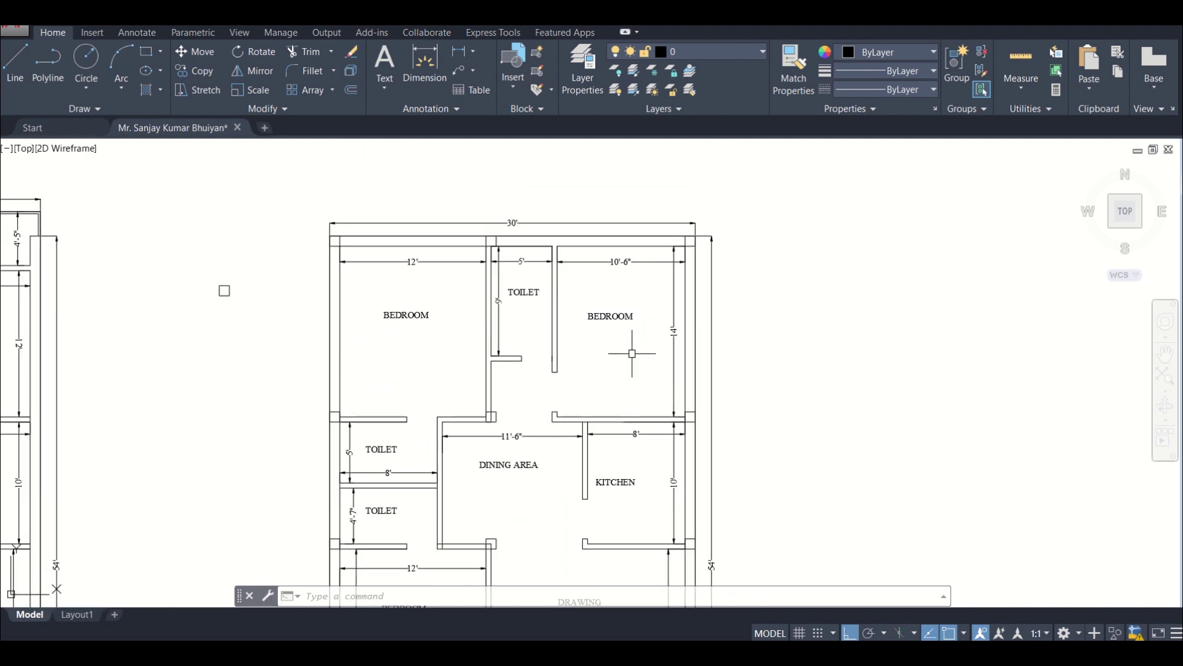
pyautogui.scroll(3, 632, 353)
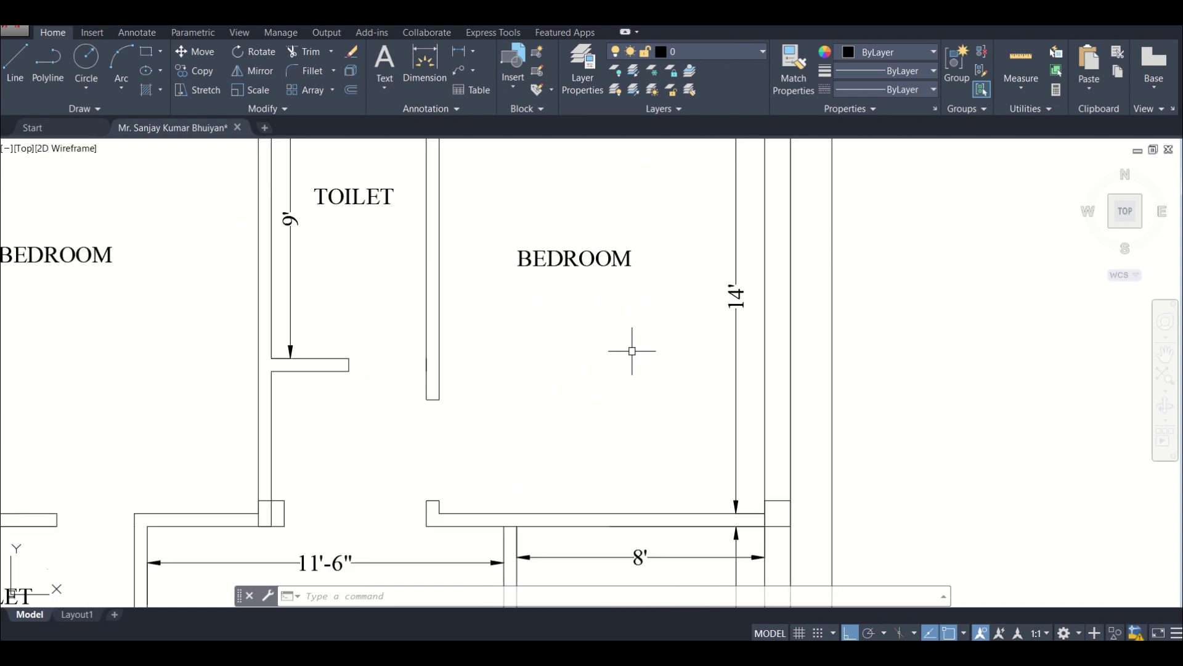
pyautogui.scroll(-2, 631, 350)
pyautogui.moveTo(632, 392)
pyautogui.mouseDown(button='middle')
pyautogui.moveTo(649, 286)
pyautogui.moveTo(697, 254)
pyautogui.mouseUp(button='middle')
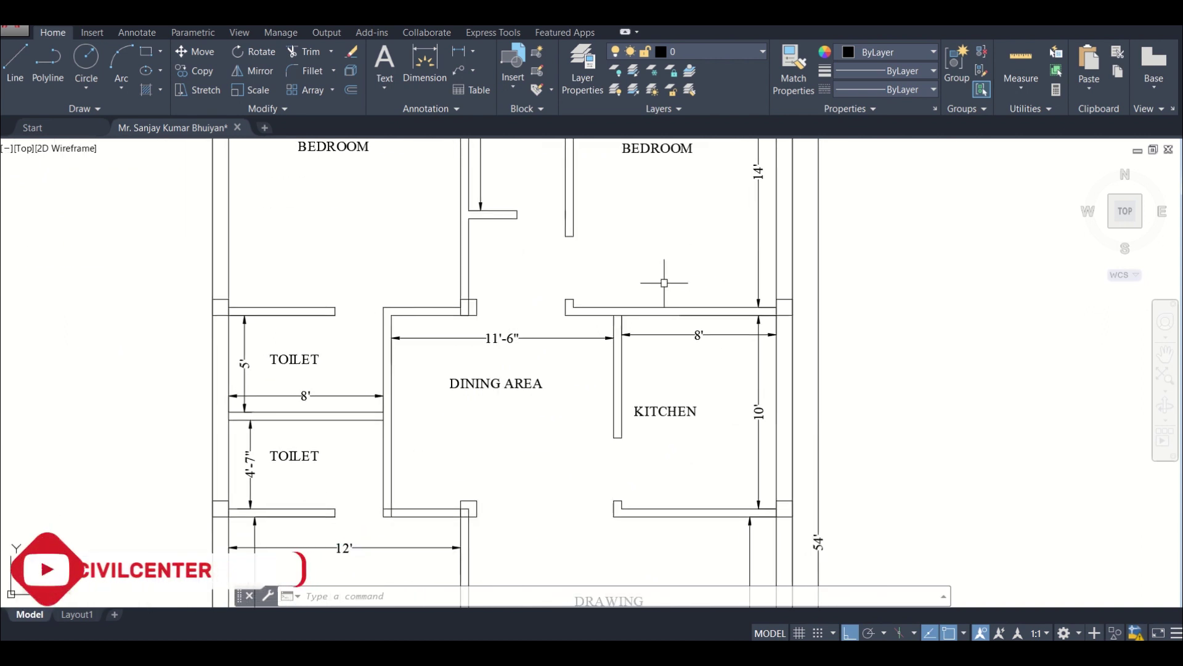